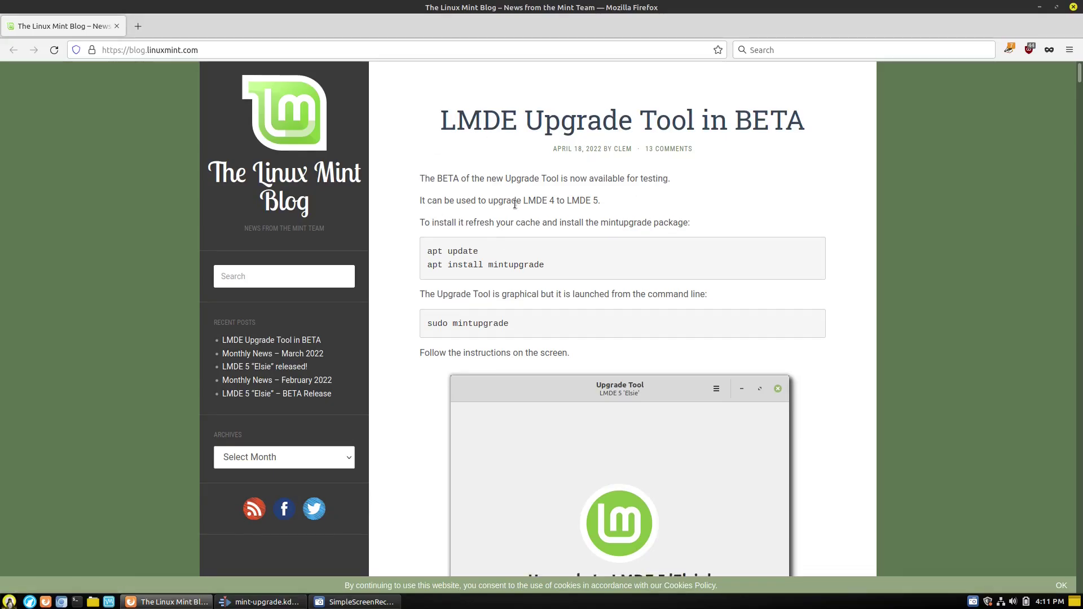
{"action": "scroll", "coordinate": [468, 191], "scroll_direction": "down", "scroll_amount": 2}
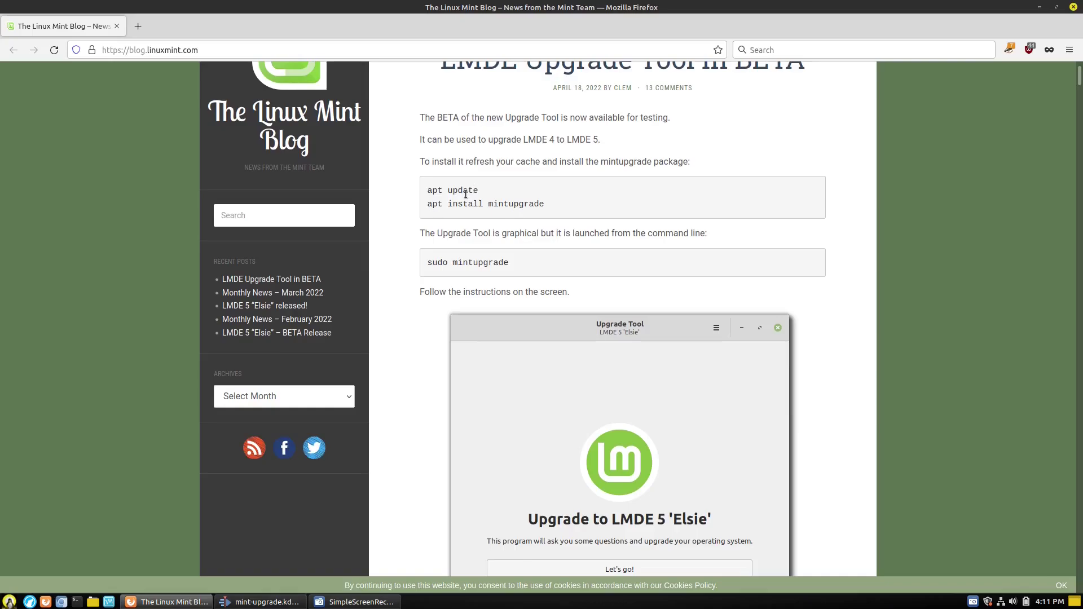
{"action": "left_click_drag", "start_coordinate": [424, 208], "coordinate": [544, 205]}
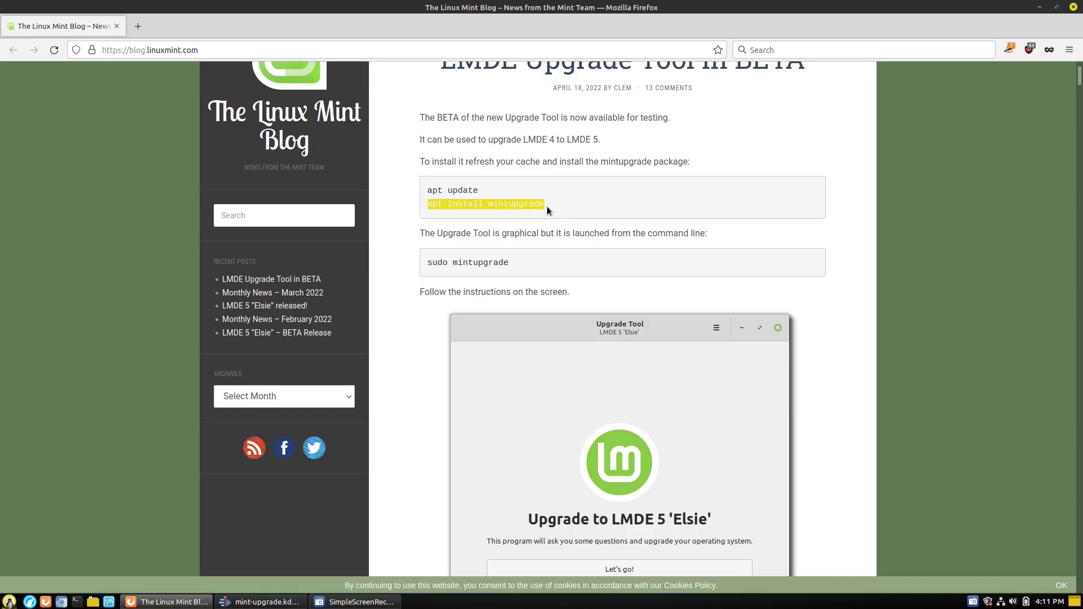
{"action": "scroll", "coordinate": [632, 207], "scroll_direction": "down", "scroll_amount": 1}
{"action": "scroll", "coordinate": [633, 202], "scroll_direction": "down", "scroll_amount": 3}
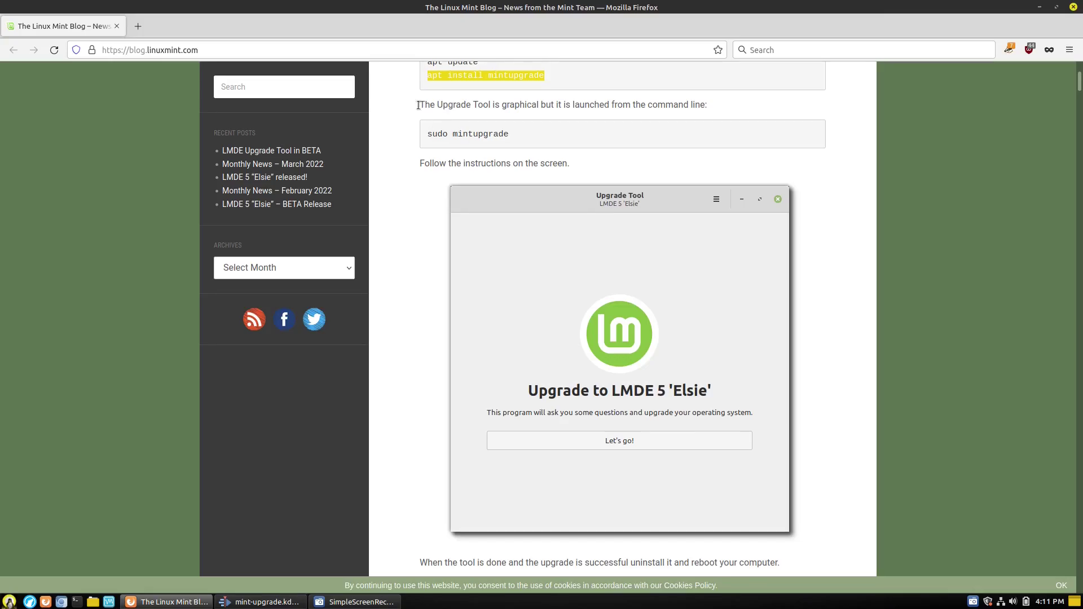
{"action": "left_click_drag", "start_coordinate": [424, 134], "coordinate": [510, 134]}
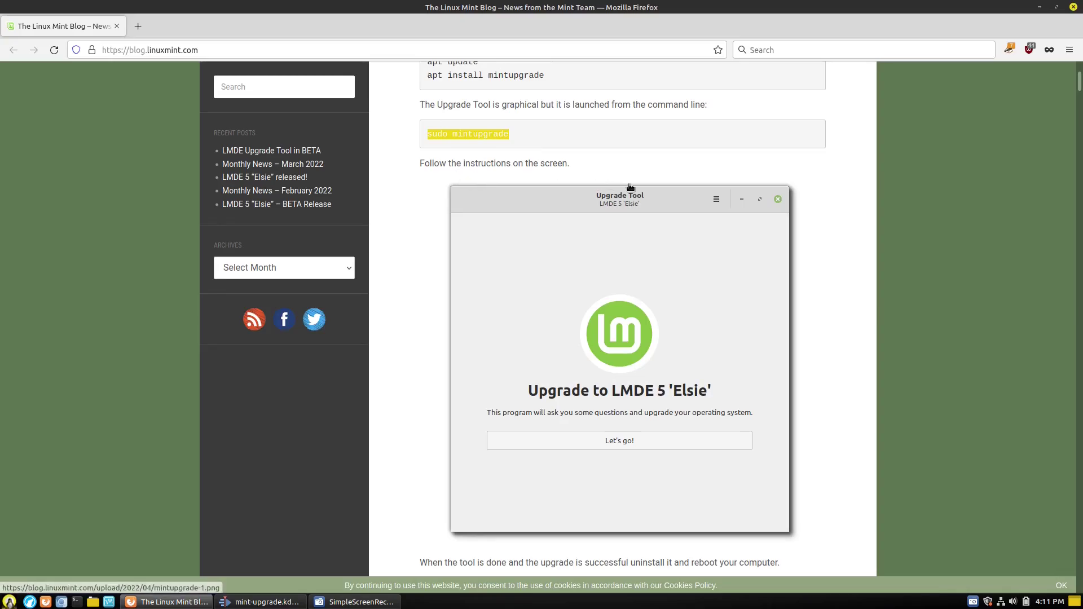
{"action": "scroll", "coordinate": [751, 201], "scroll_direction": "down", "scroll_amount": 3}
{"action": "scroll", "coordinate": [751, 202], "scroll_direction": "down", "scroll_amount": 1}
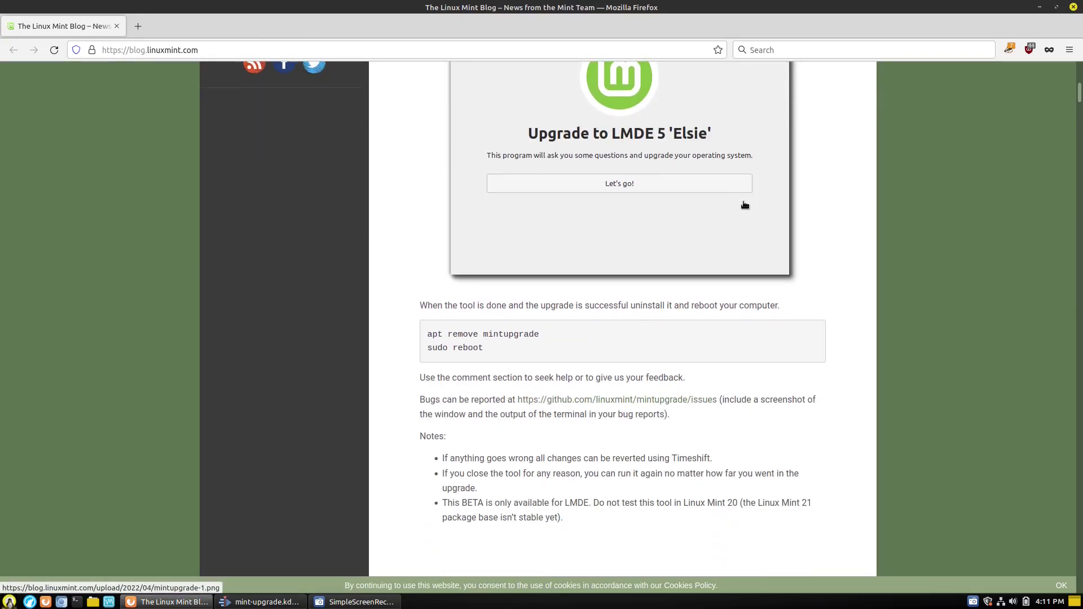
{"action": "scroll", "coordinate": [744, 204], "scroll_direction": "up", "scroll_amount": 3}
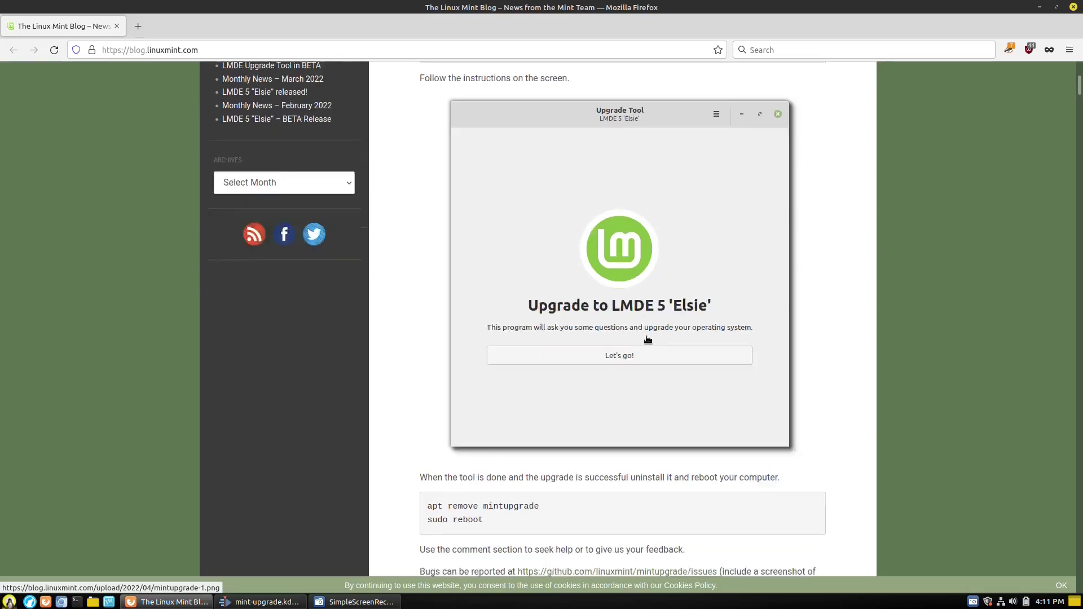
{"action": "scroll", "coordinate": [647, 339], "scroll_direction": "down", "scroll_amount": 5}
{"action": "scroll", "coordinate": [634, 289], "scroll_direction": "up", "scroll_amount": 3}
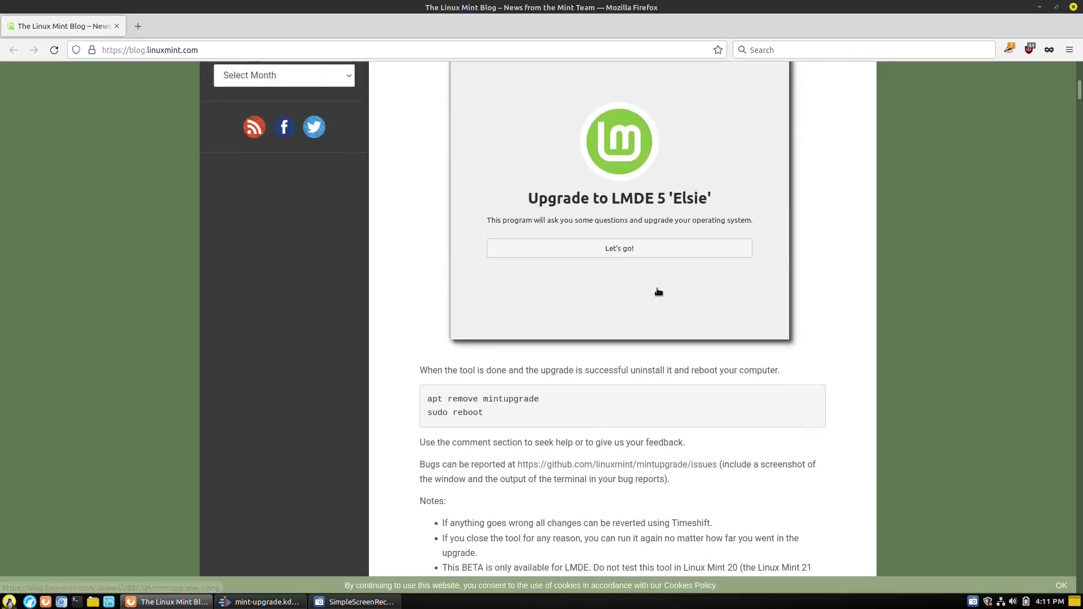
{"action": "scroll", "coordinate": [658, 291], "scroll_direction": "up", "scroll_amount": 1}
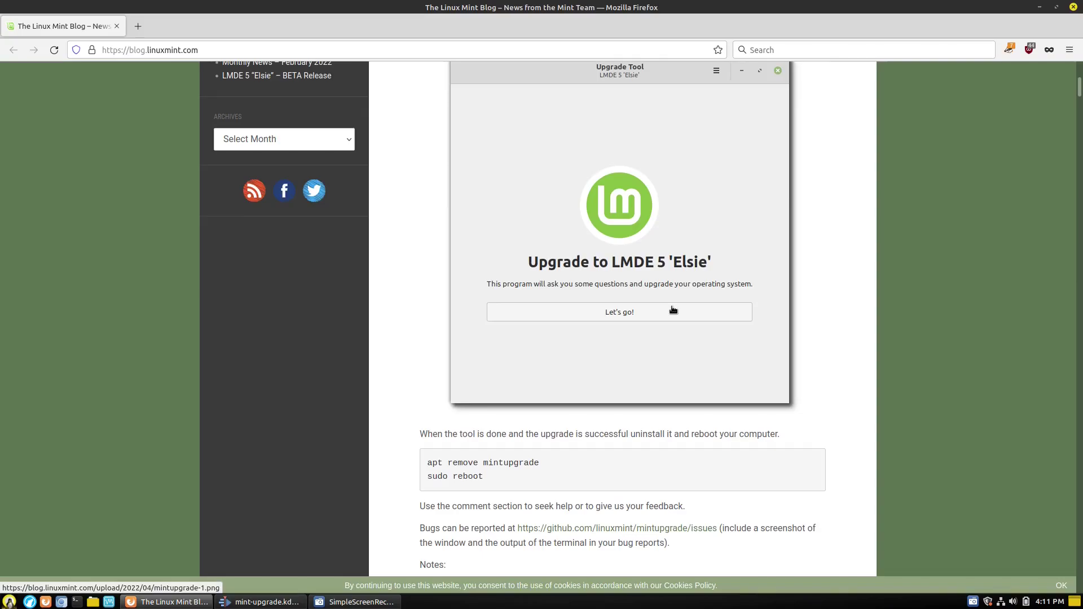
{"action": "scroll", "coordinate": [674, 313], "scroll_direction": "down", "scroll_amount": 3}
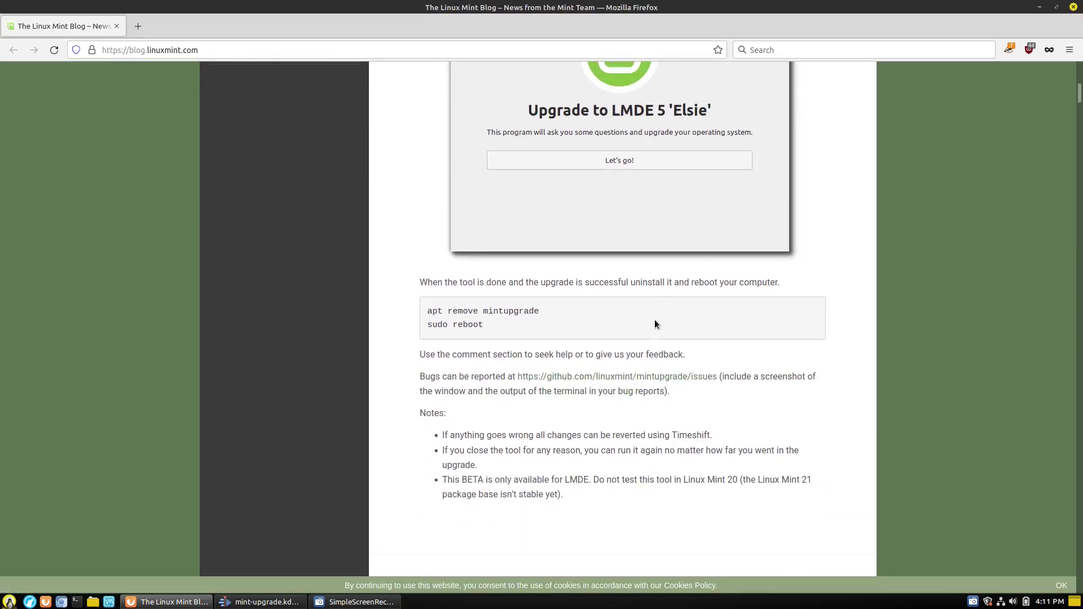
{"action": "scroll", "coordinate": [655, 324], "scroll_direction": "down", "scroll_amount": 2}
{"action": "left_click_drag", "start_coordinate": [424, 207], "coordinate": [524, 206]}
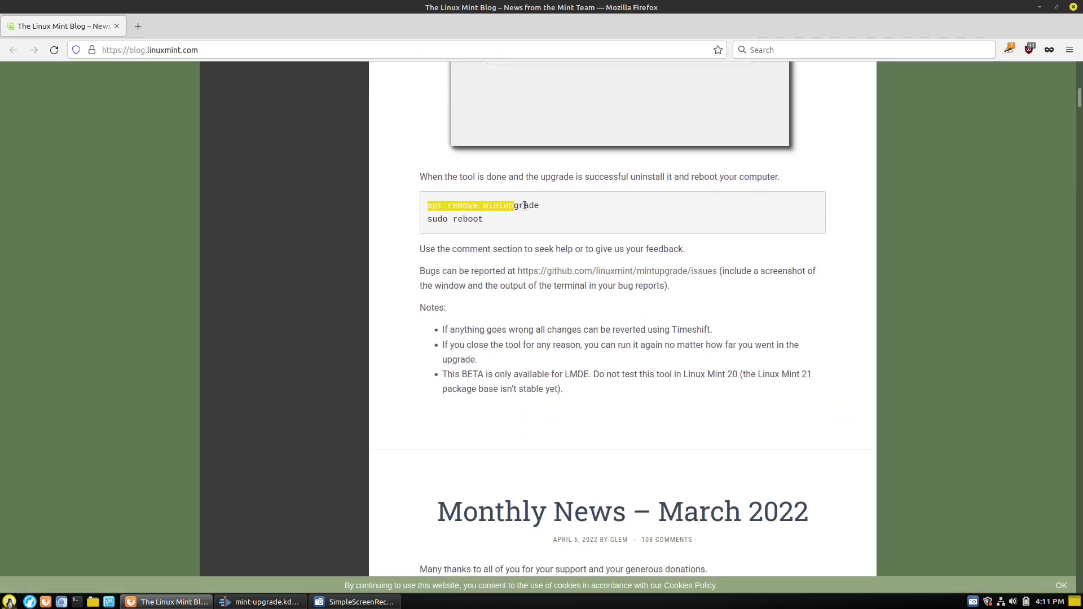
{"action": "left_click_drag", "start_coordinate": [426, 220], "coordinate": [484, 220]}
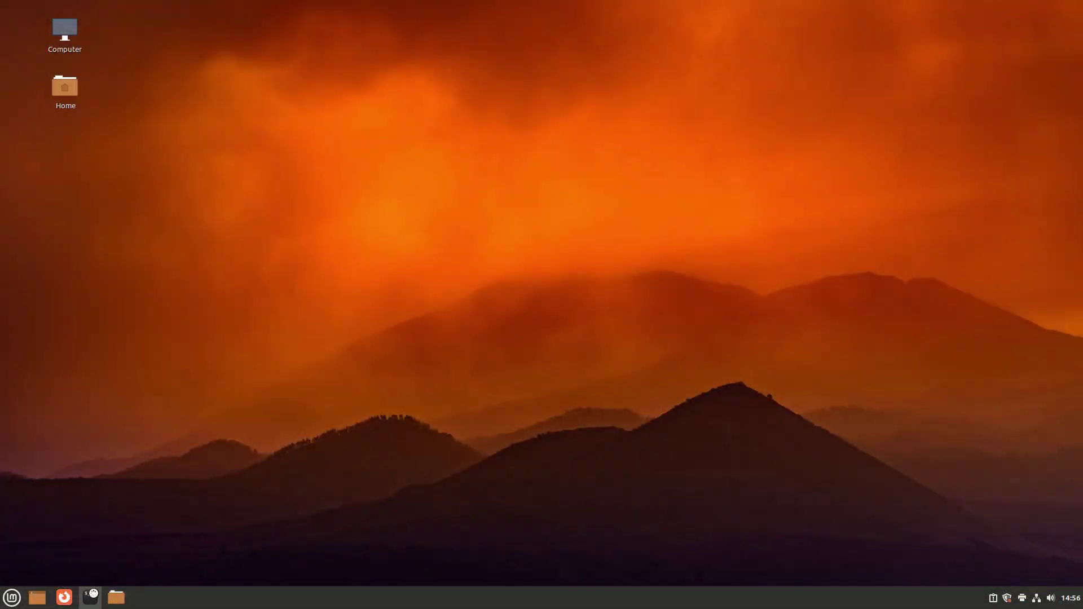
Refresh the package lists in a terminal with sudo apt update, entering the administrator password.
{"action": "left_click", "coordinate": [93, 597]}
{"action": "type", "text": "sudo ap"}
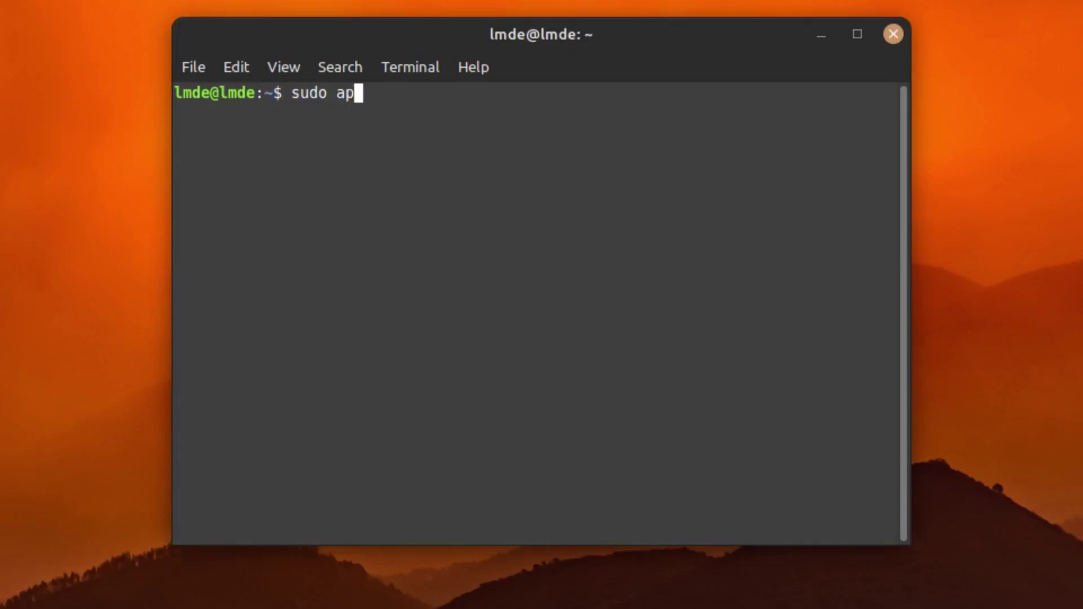
{"action": "type", "text": "t update"}
{"action": "key", "text": "Return"}
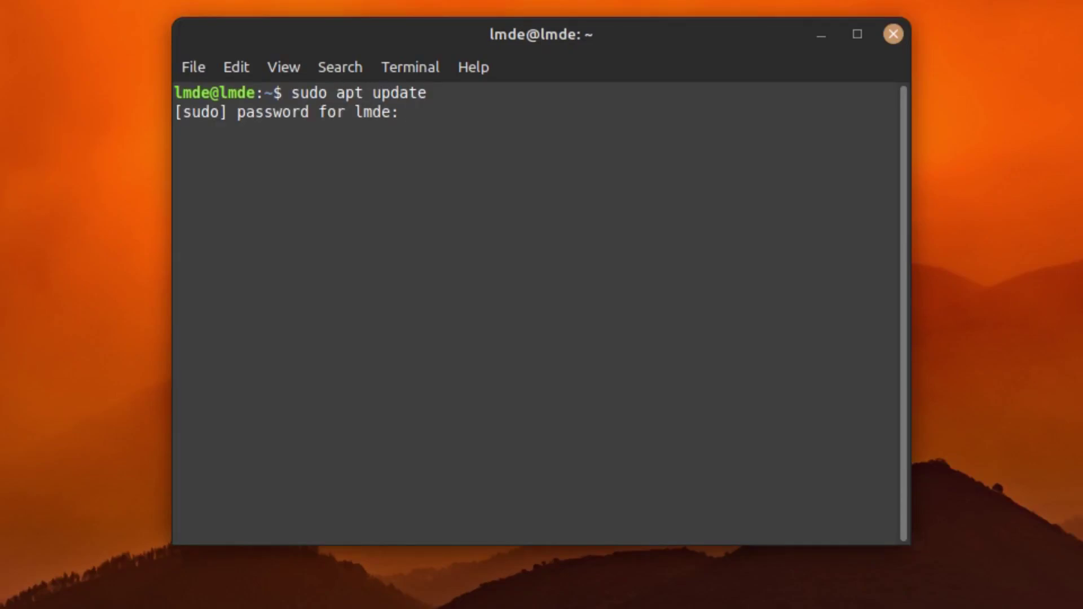
{"action": "type", "text": "****"}
{"action": "key", "text": "Return"}
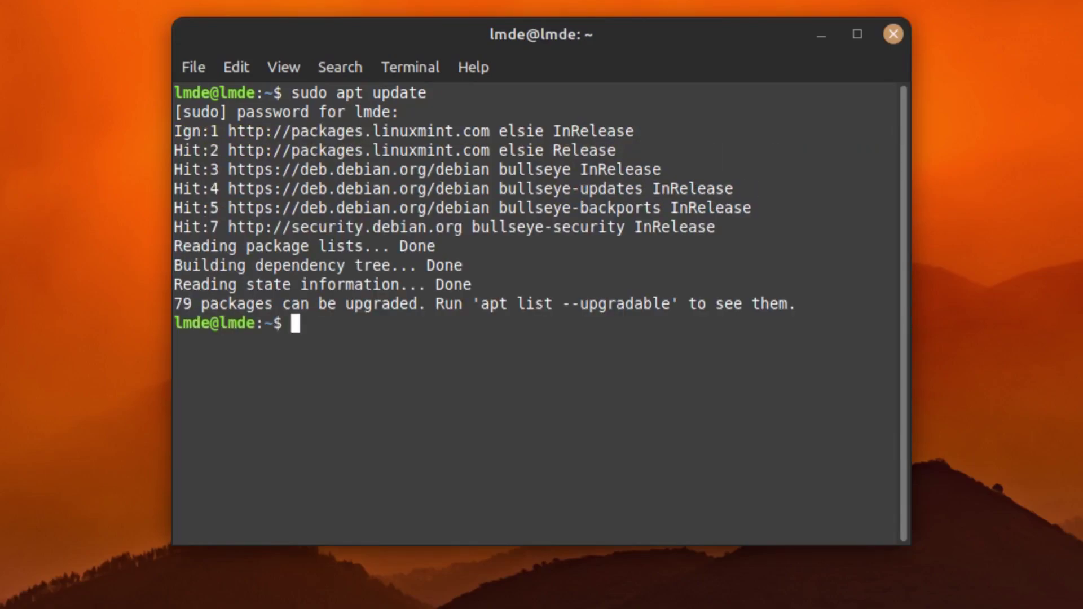
Install the mintupgrade package and launch the Upgrade Tool with sudo mintupgrade.
{"action": "type", "text": "sudo "}
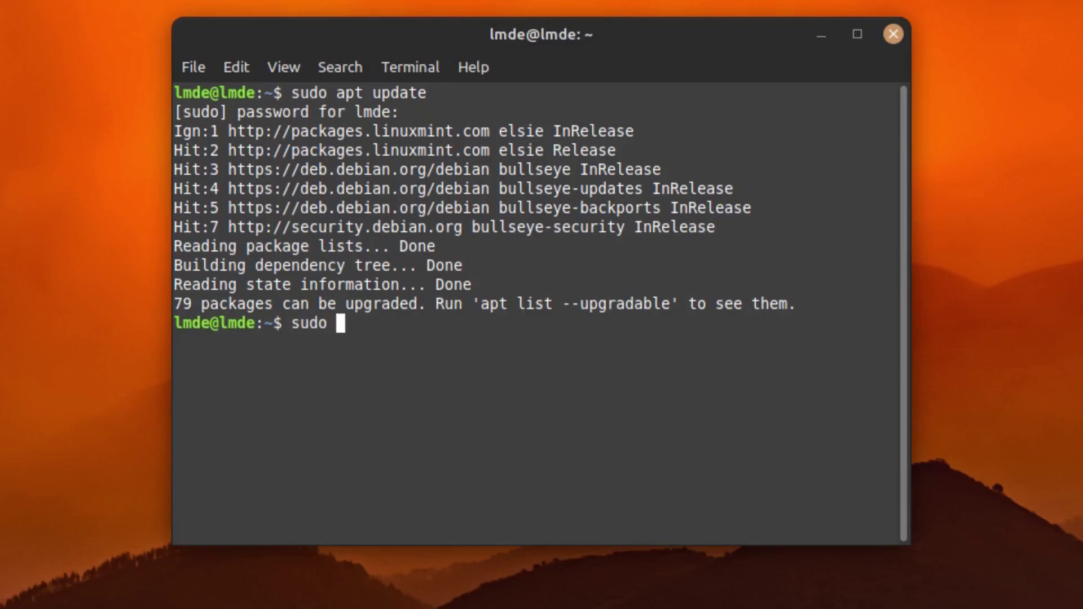
{"action": "type", "text": "apt install "}
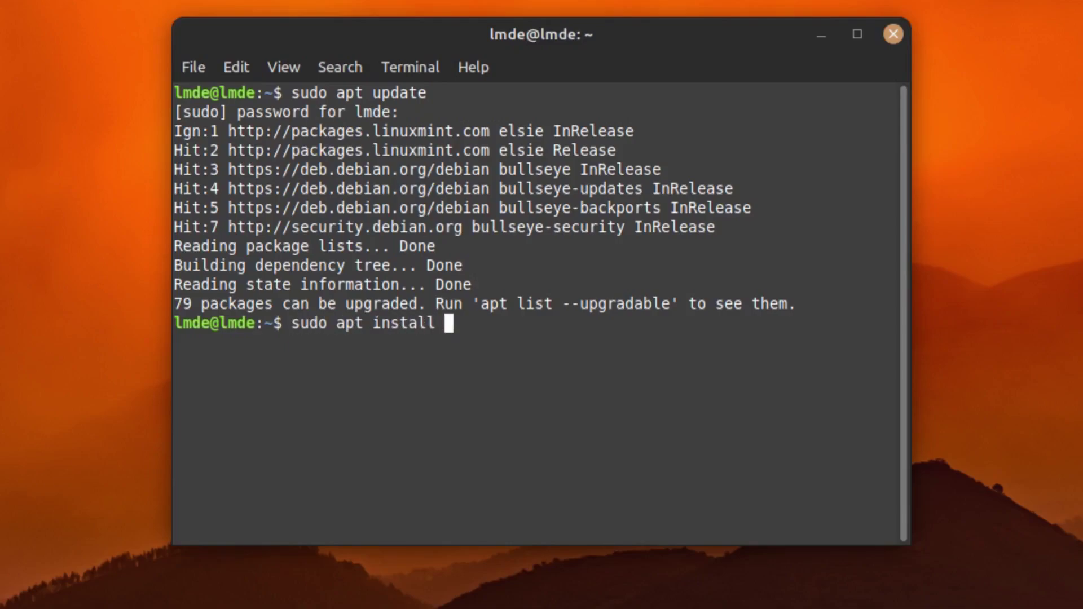
{"action": "type", "text": "mintupgrade"}
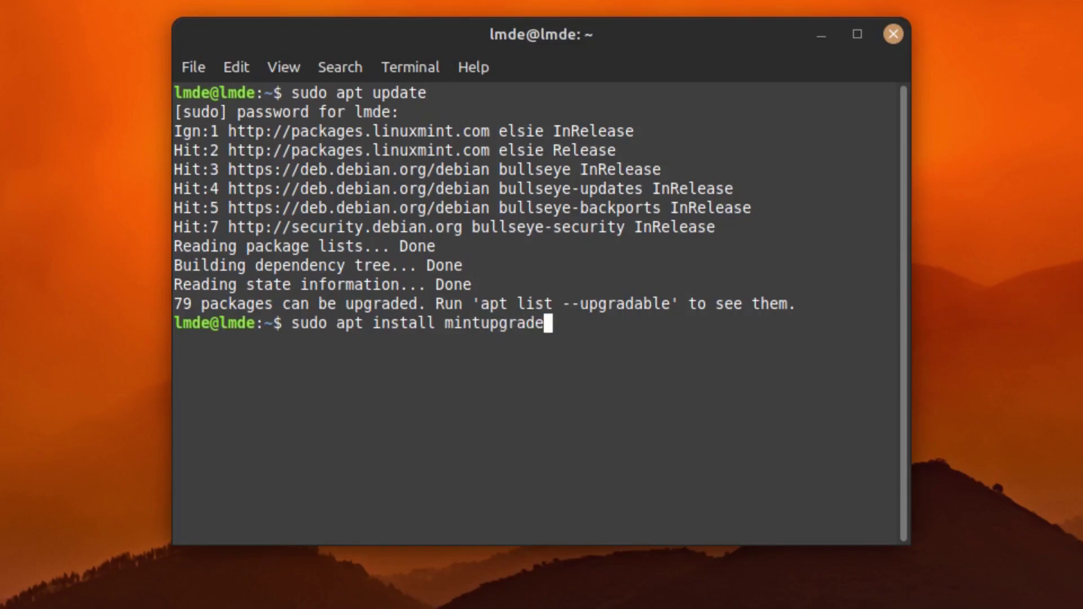
{"action": "key", "text": "Return"}
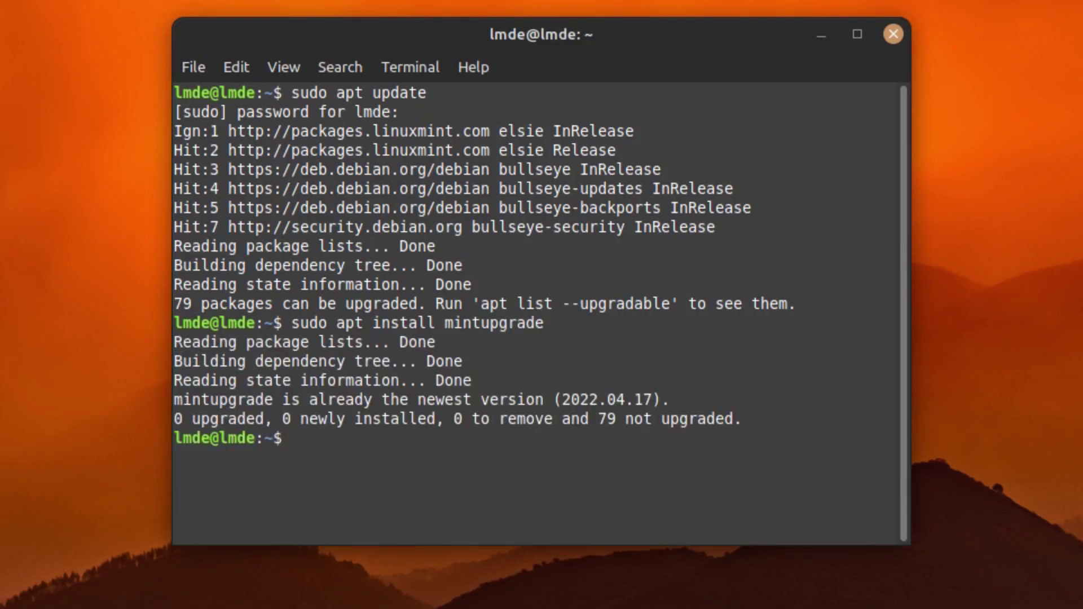
{"action": "type", "text": "sudo mint"}
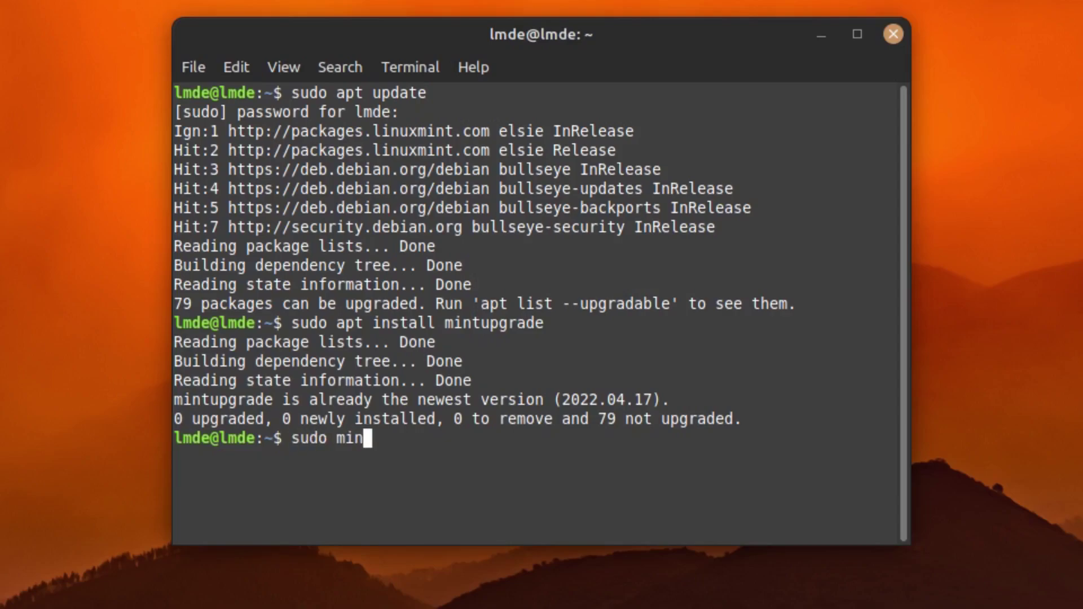
{"action": "type", "text": "upgrade"}
{"action": "key", "text": "Return"}
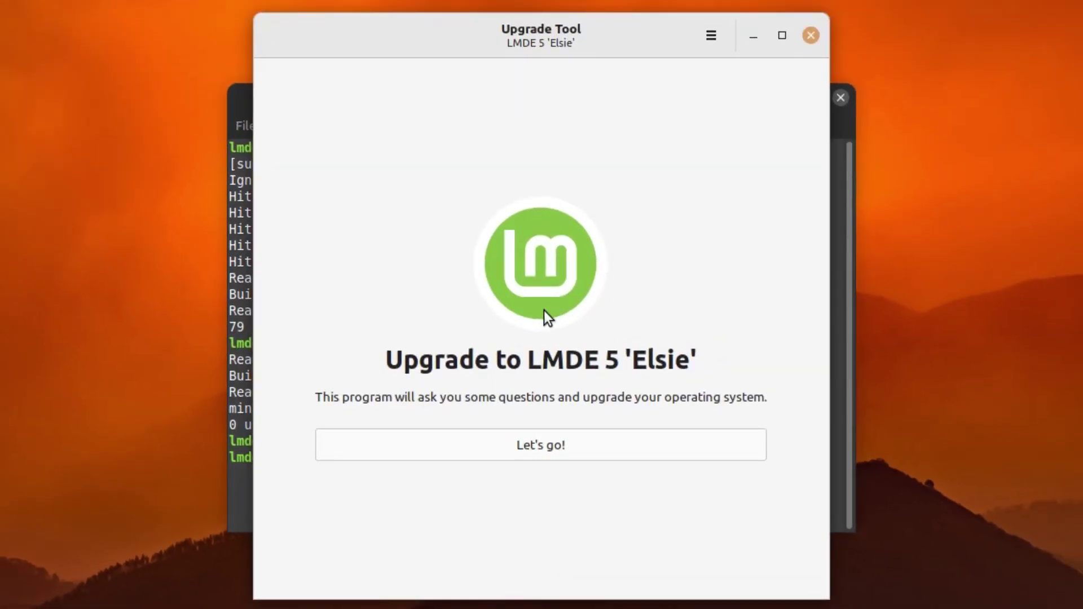
Switch off the Recent Timeshift snapshot requirement in the Upgrade Tool preferences.
{"action": "left_click", "coordinate": [707, 41]}
{"action": "left_click", "coordinate": [742, 73]}
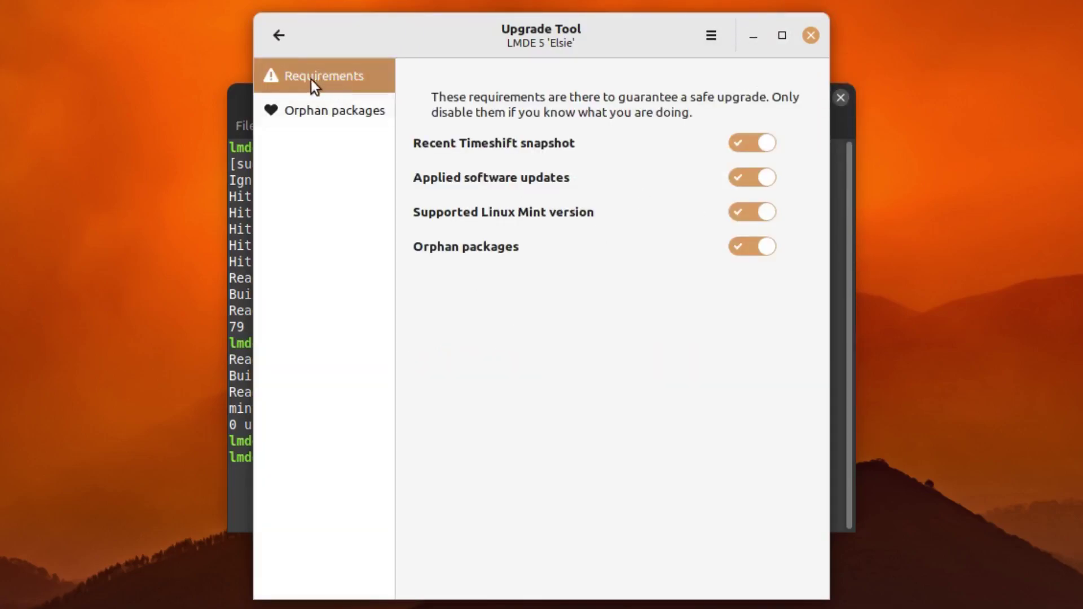
{"action": "left_click", "coordinate": [324, 109]}
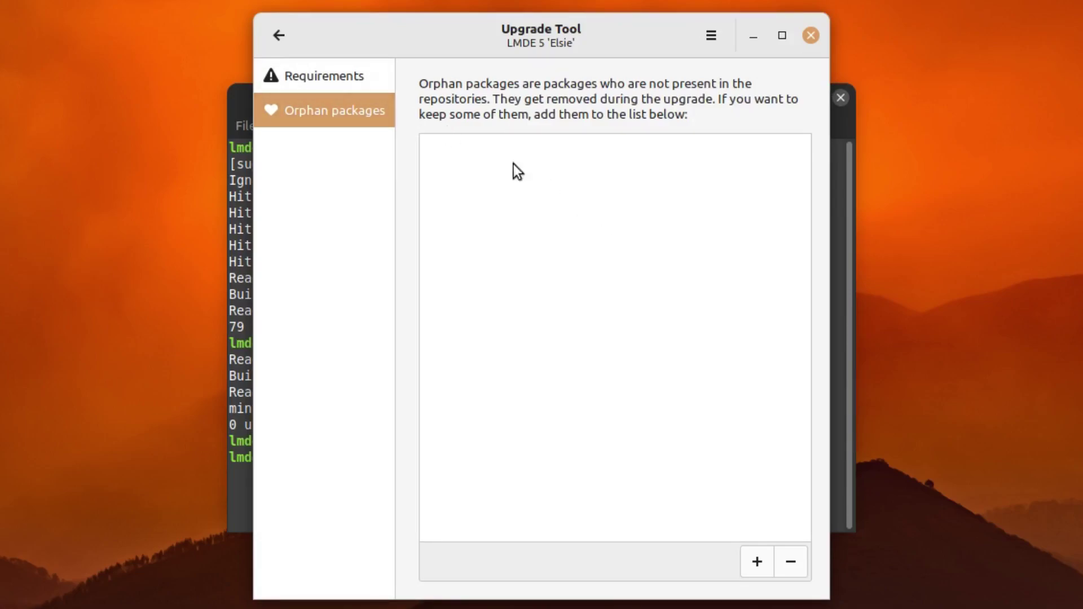
{"action": "left_click", "coordinate": [327, 80]}
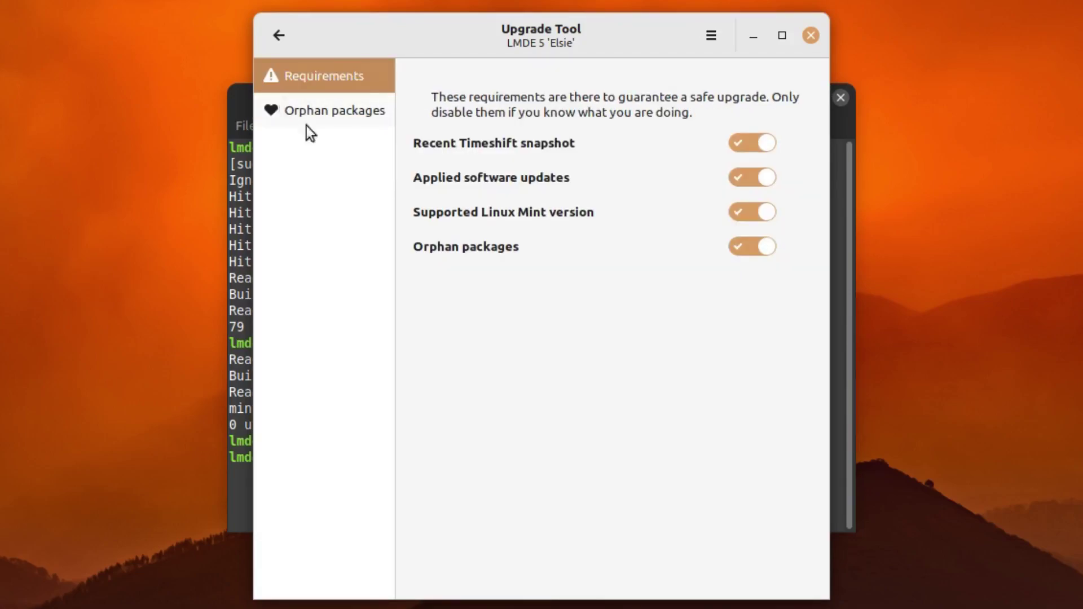
{"action": "left_click", "coordinate": [754, 143]}
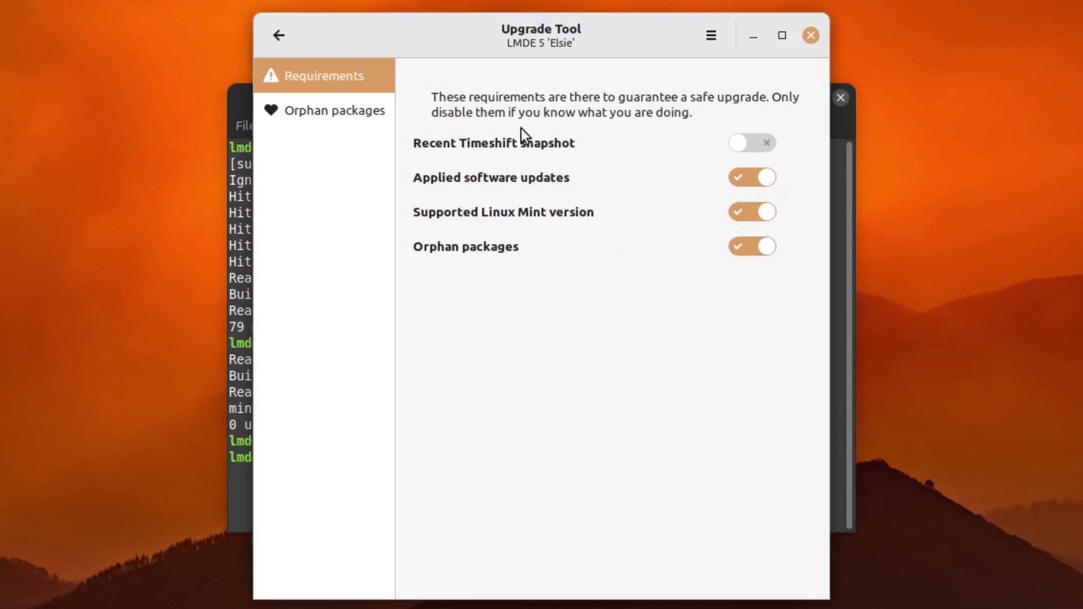
Add brother-printer to the orphan packages keep list in Preferences.
{"action": "left_click", "coordinate": [326, 113]}
{"action": "left_click", "coordinate": [769, 561]}
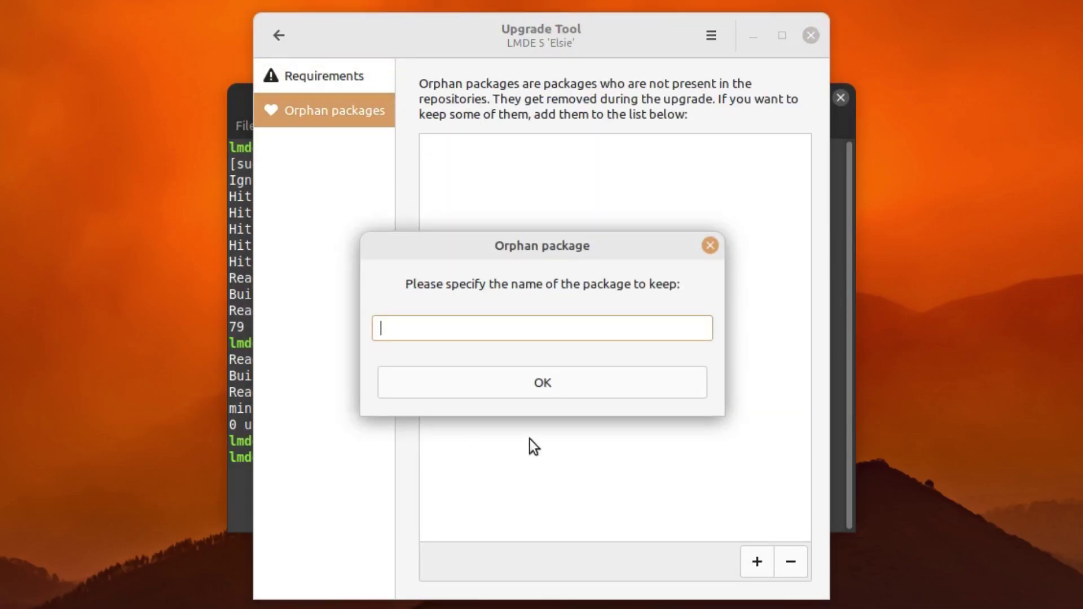
{"action": "type", "text": "brot"}
{"action": "key", "text": "BackSpace"}
{"action": "type", "text": "ther-printer"}
{"action": "key", "text": "Return"}
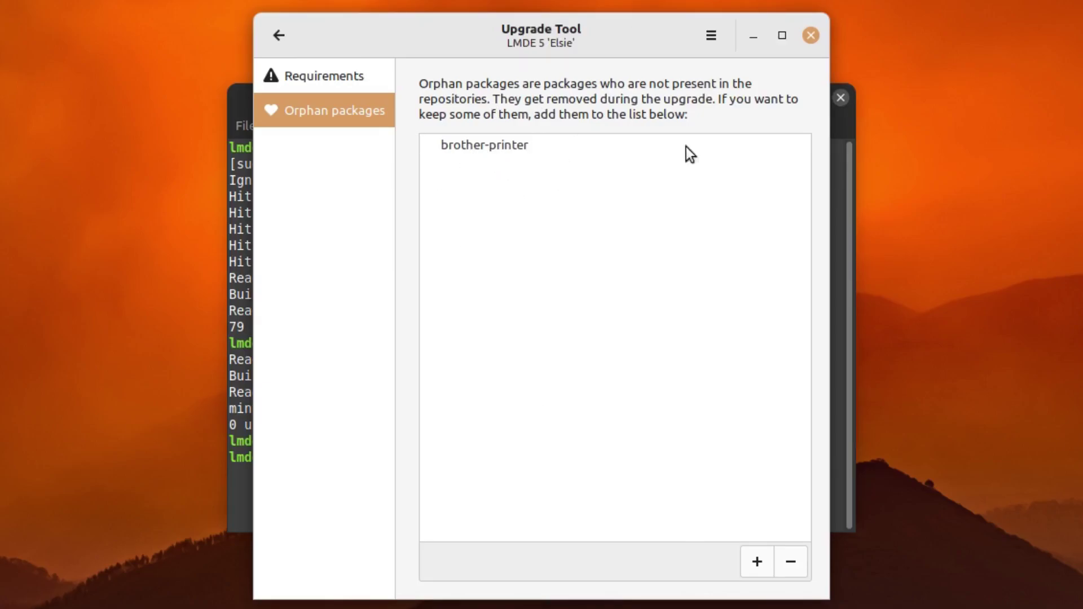
{"action": "left_click_drag", "start_coordinate": [537, 19], "coordinate": [455, 19]}
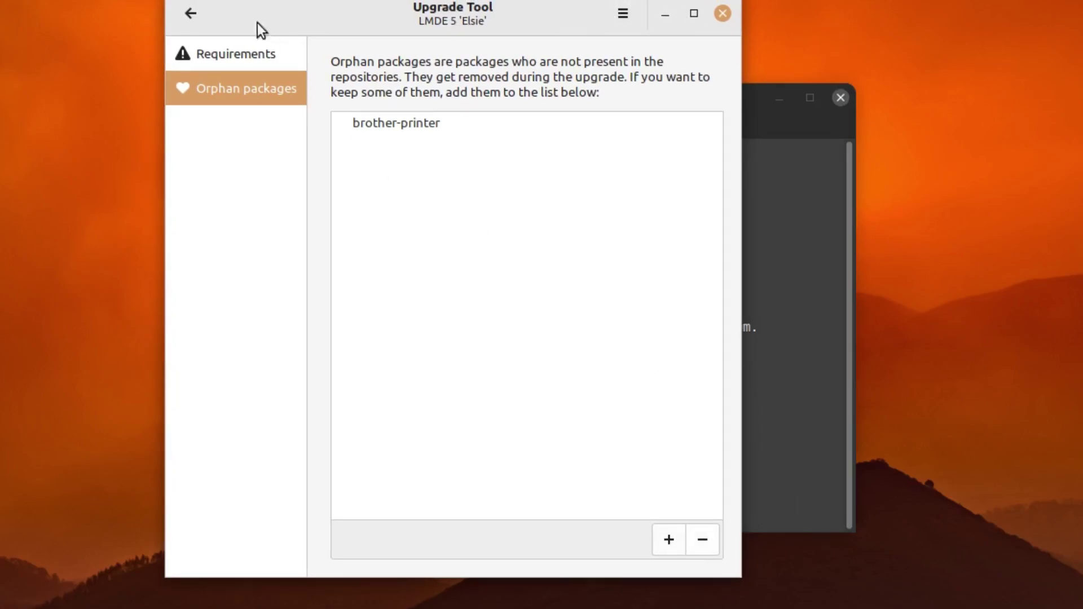
Start the upgrade and let the pre-upgrade checks run, arranging windows to watch the terminal.
{"action": "left_click", "coordinate": [190, 15]}
{"action": "left_click", "coordinate": [527, 424]}
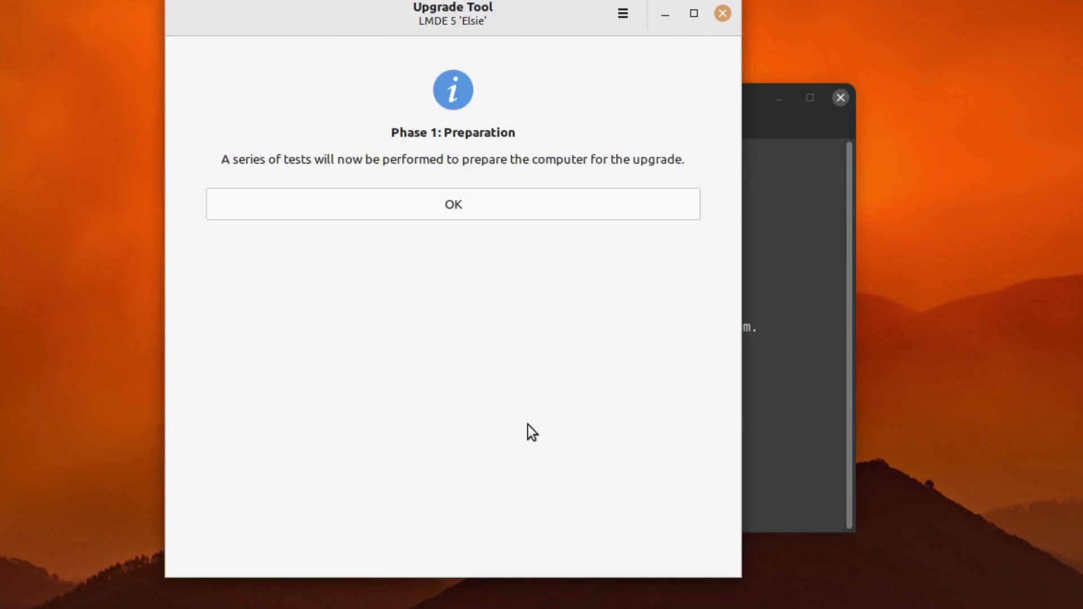
{"action": "left_click", "coordinate": [475, 197]}
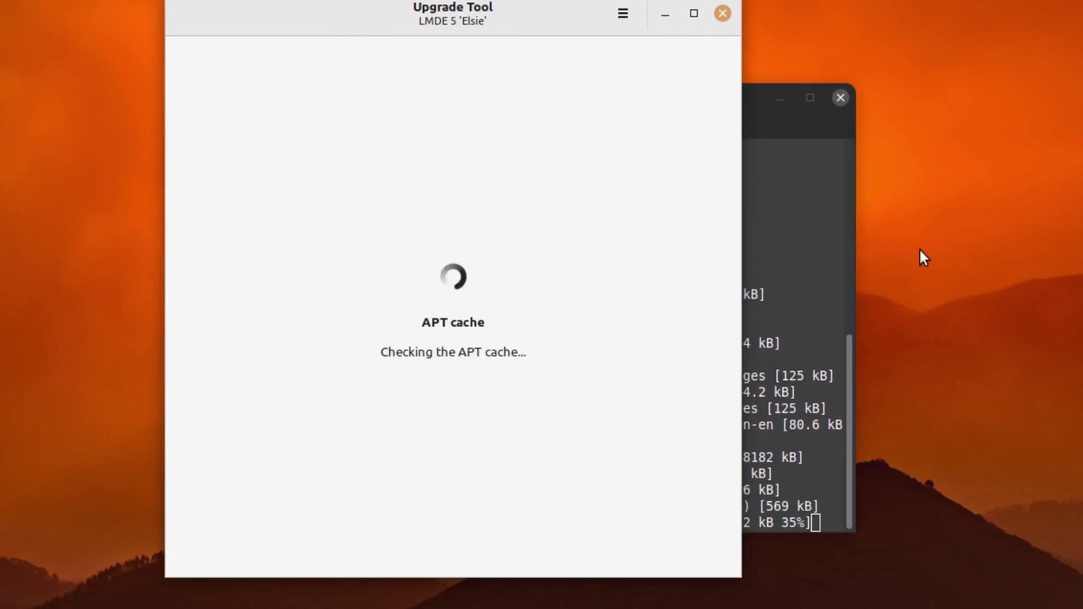
{"action": "left_click_drag", "start_coordinate": [483, 14], "coordinate": [257, 22]}
{"action": "left_click_drag", "start_coordinate": [804, 133], "coordinate": [1066, 131]}
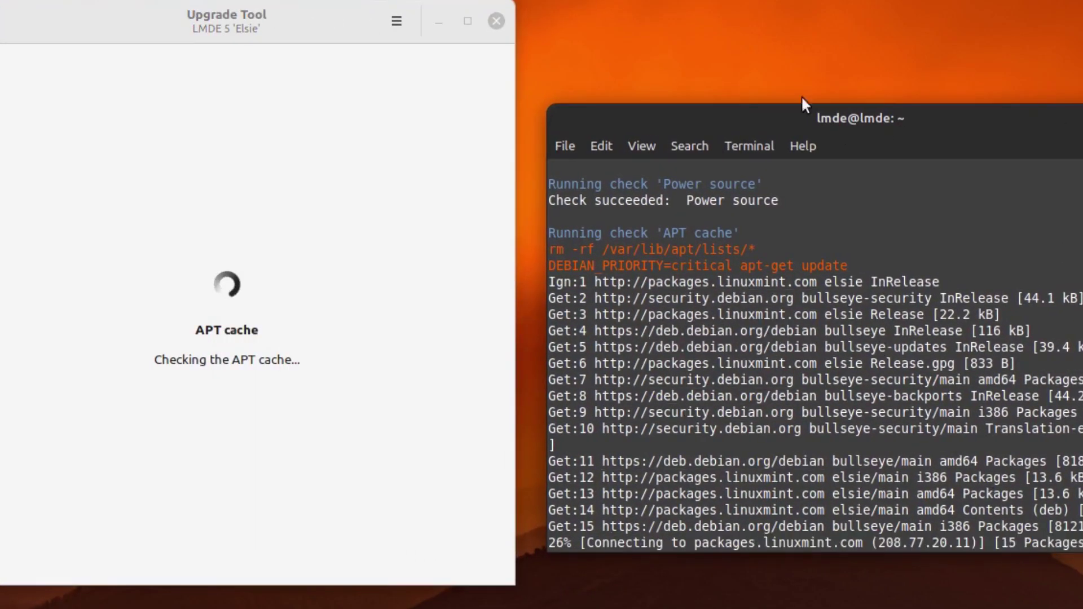
{"action": "left_click_drag", "start_coordinate": [387, 19], "coordinate": [611, 43]}
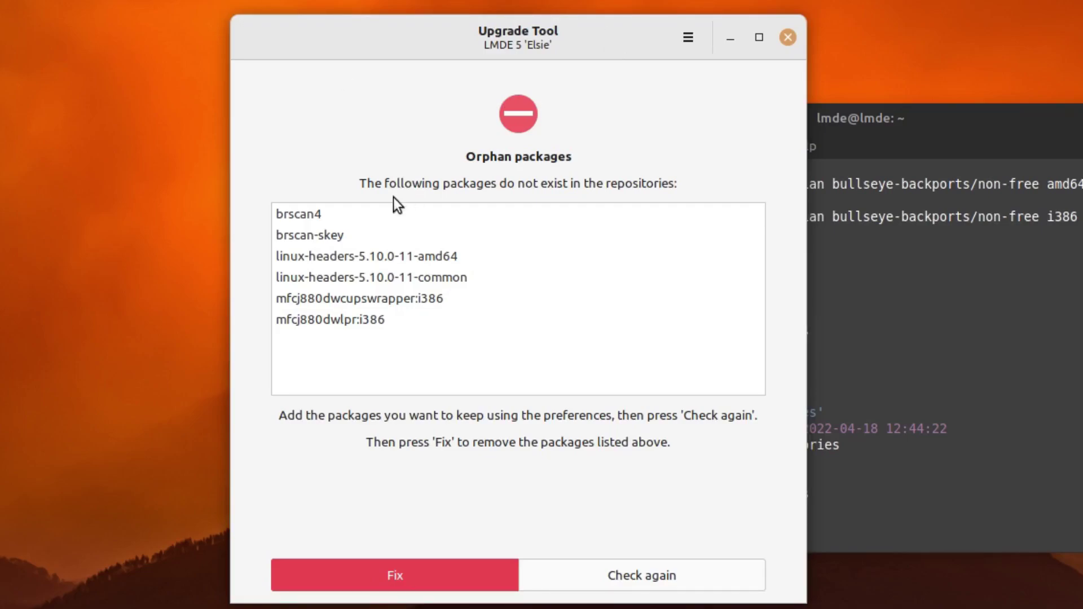
Review the six orphans: brscan4, brscan-skey, two linux-headers-5.10.0-11 and two mfcj880dw i386 packages.
{"action": "left_click", "coordinate": [350, 222]}
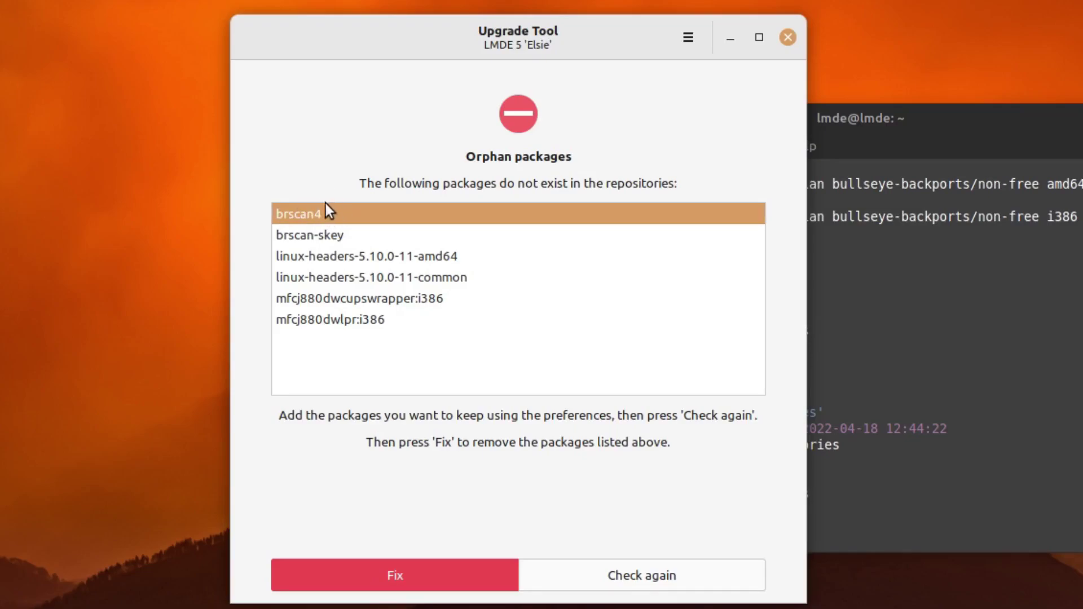
{"action": "left_click", "coordinate": [323, 242]}
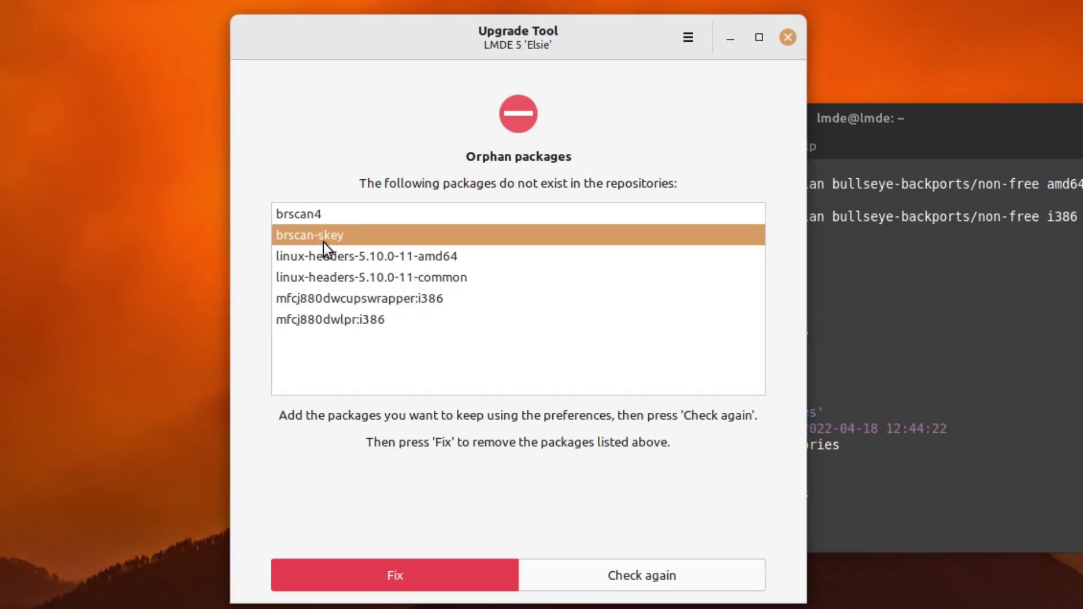
{"action": "left_click", "coordinate": [353, 260]}
{"action": "left_click", "coordinate": [383, 276]}
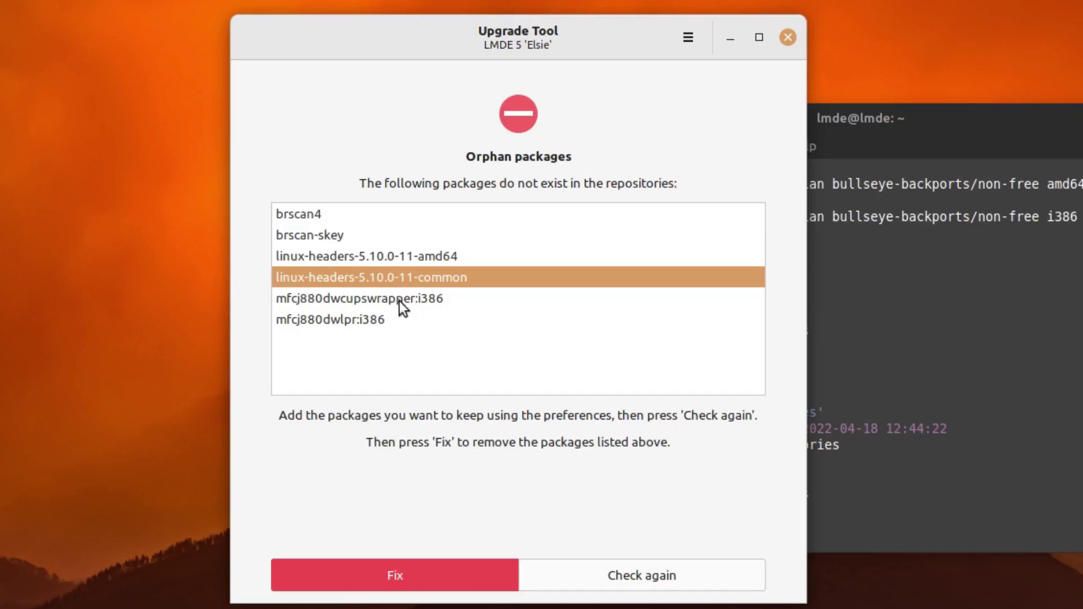
{"action": "left_click", "coordinate": [398, 299]}
{"action": "left_click", "coordinate": [384, 323]}
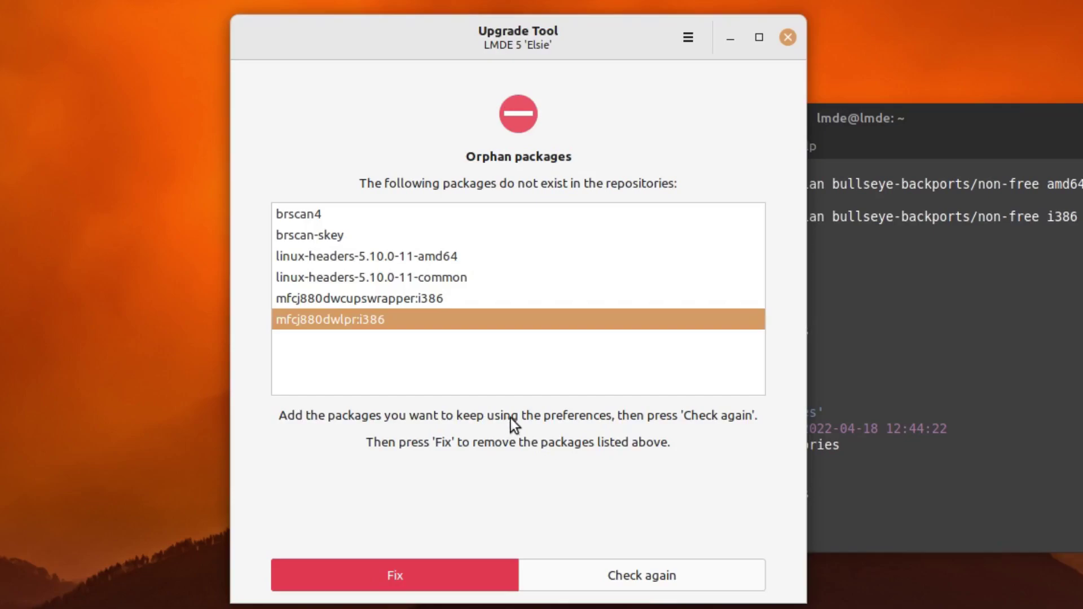
{"action": "left_click", "coordinate": [305, 215]}
{"action": "left_click", "coordinate": [314, 231]}
{"action": "left_click", "coordinate": [337, 213]}
{"action": "left_click", "coordinate": [689, 36]}
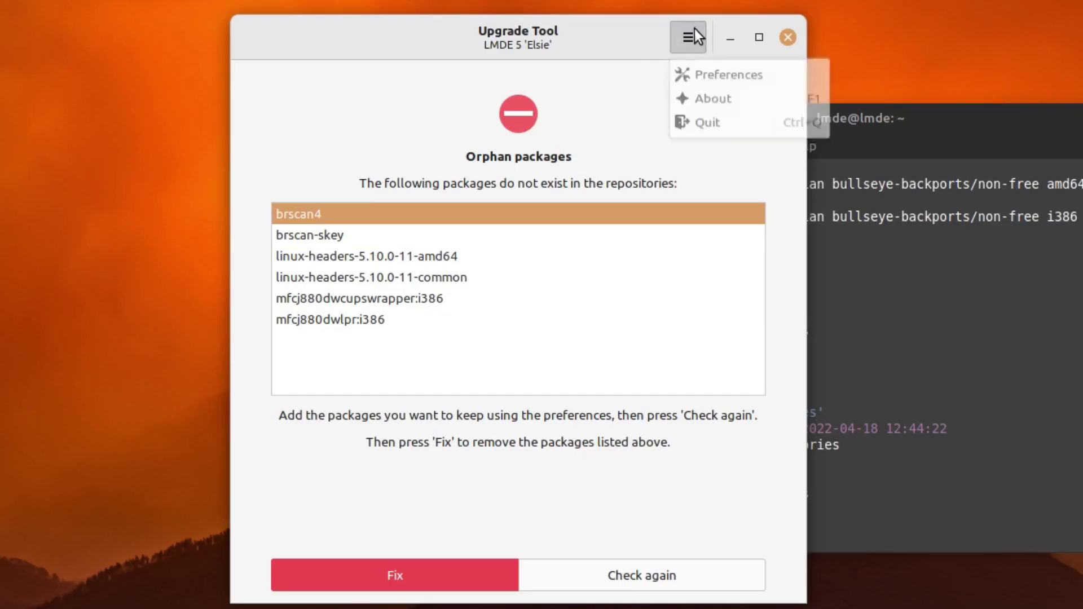
Remove brother-printer from the orphan packages keep list.
{"action": "left_click", "coordinate": [736, 78]}
{"action": "left_click_drag", "start_coordinate": [527, 44], "coordinate": [786, 102]}
{"action": "left_click", "coordinate": [537, 91]}
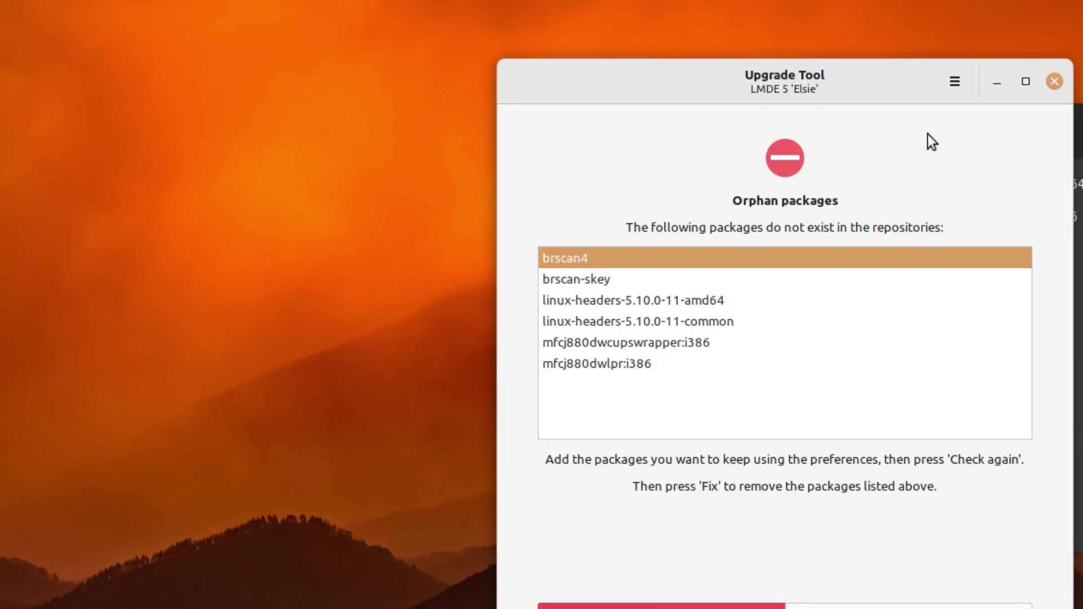
{"action": "left_click", "coordinate": [959, 90]}
{"action": "left_click", "coordinate": [962, 119]}
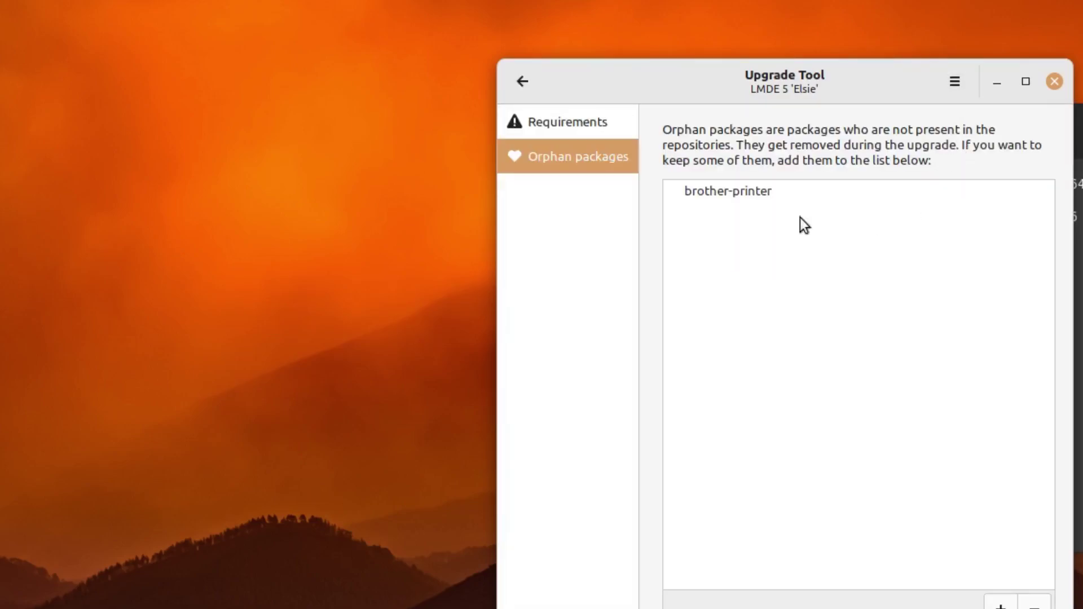
{"action": "left_click", "coordinate": [770, 238]}
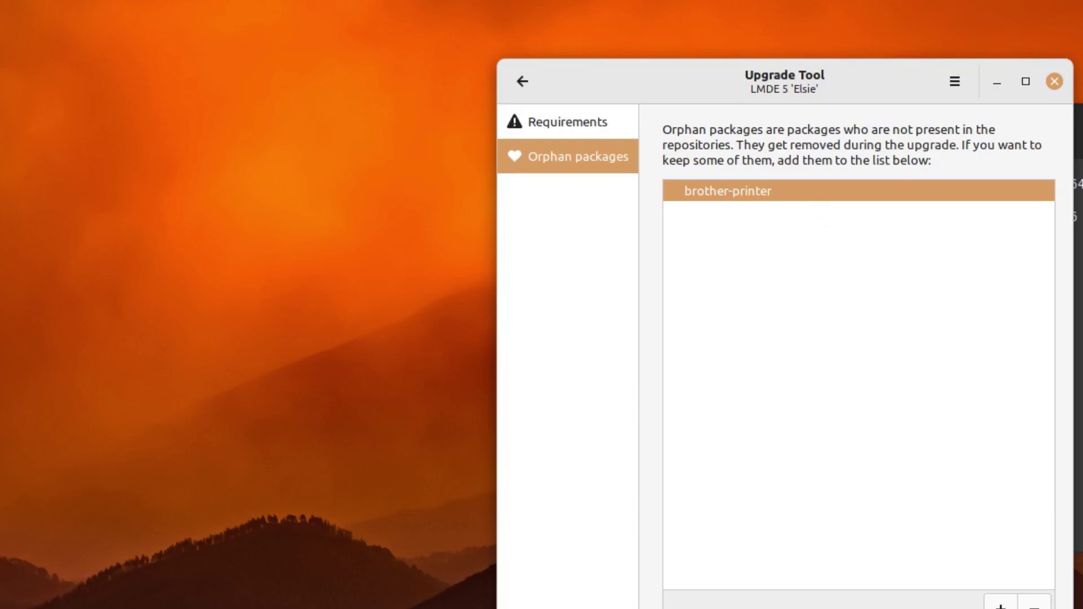
{"action": "left_click", "coordinate": [1034, 606]}
Add brscan4 and brscan-skey to the orphan packages to keep.
{"action": "left_click", "coordinate": [1001, 606]}
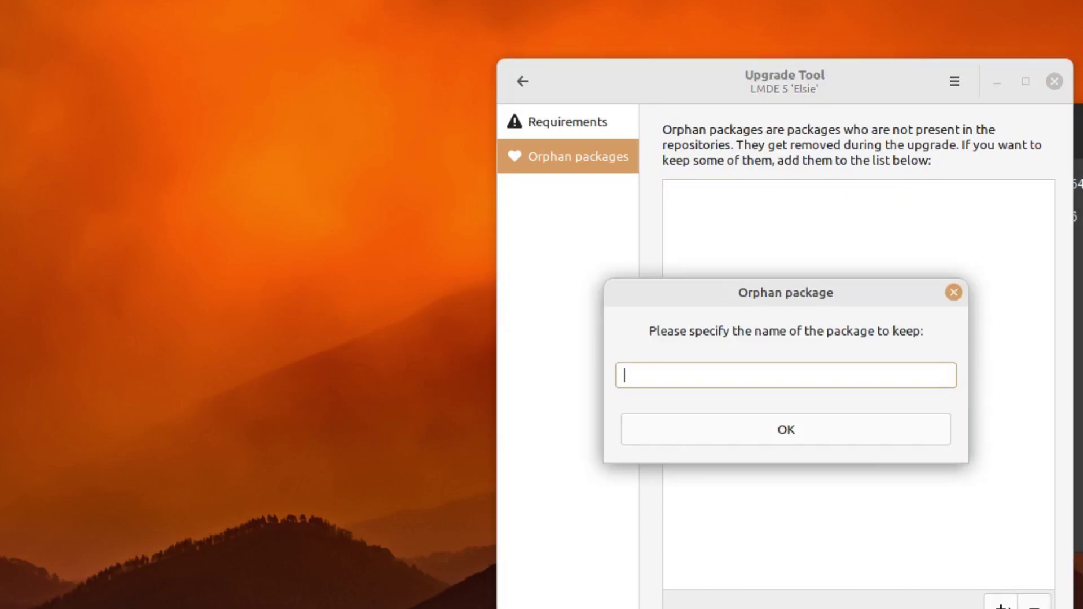
{"action": "type", "text": "brscan4"}
{"action": "left_click", "coordinate": [779, 433]}
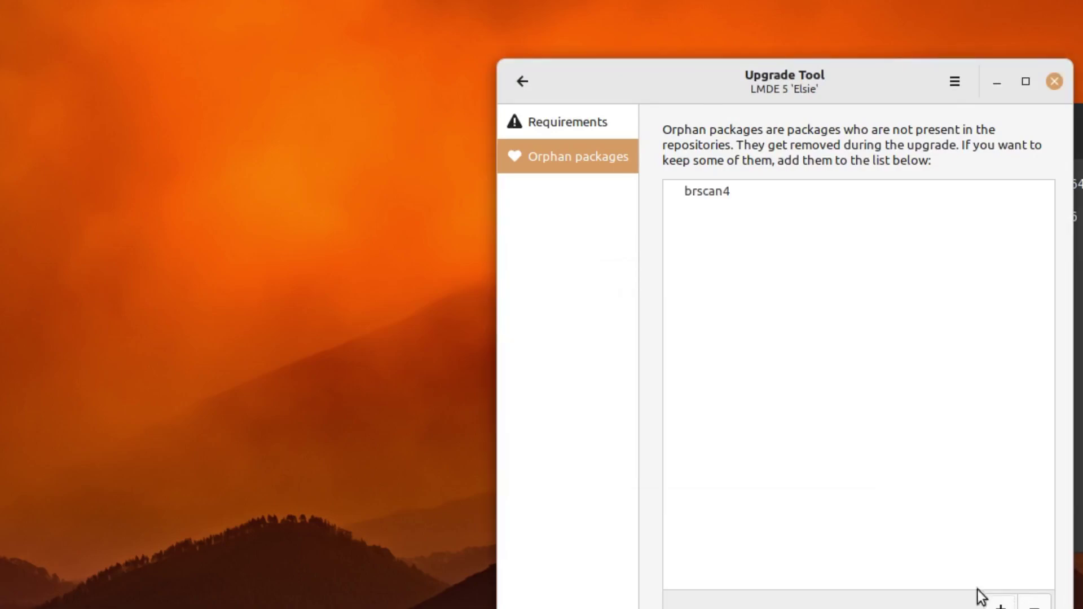
{"action": "left_click", "coordinate": [1001, 605]}
{"action": "type", "text": "brscan-skey"}
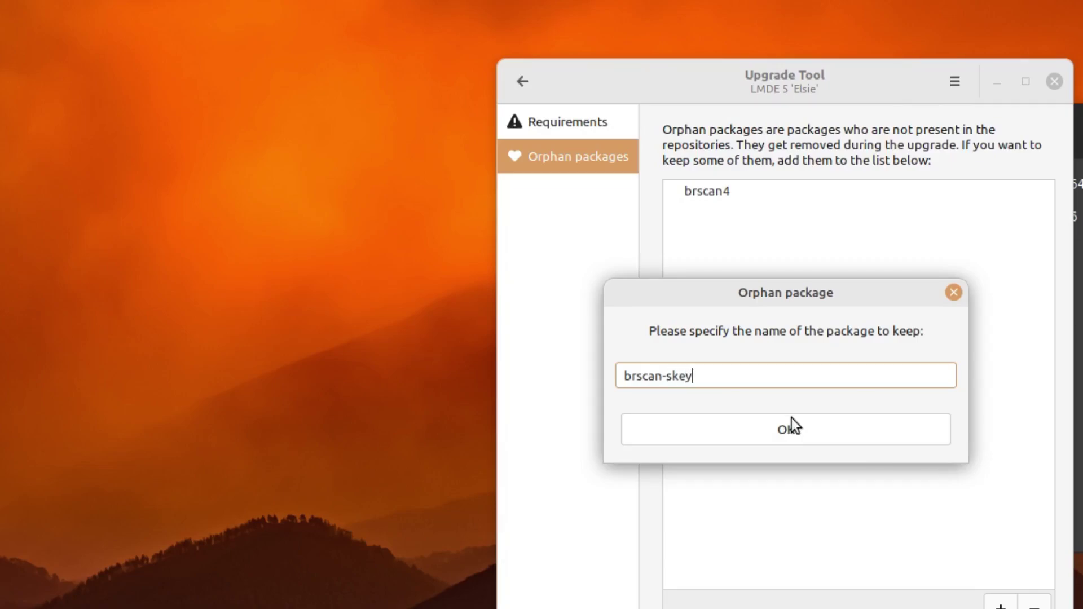
{"action": "left_click", "coordinate": [797, 424]}
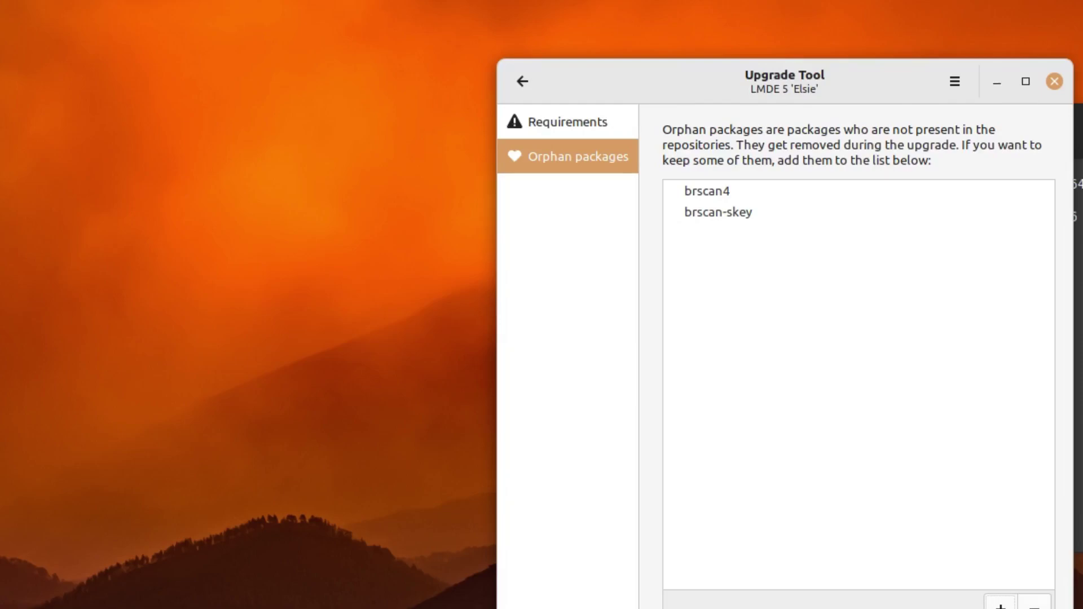
Rerun the orphan package check so the orphans are removed in the terminal.
{"action": "left_click", "coordinate": [526, 81]}
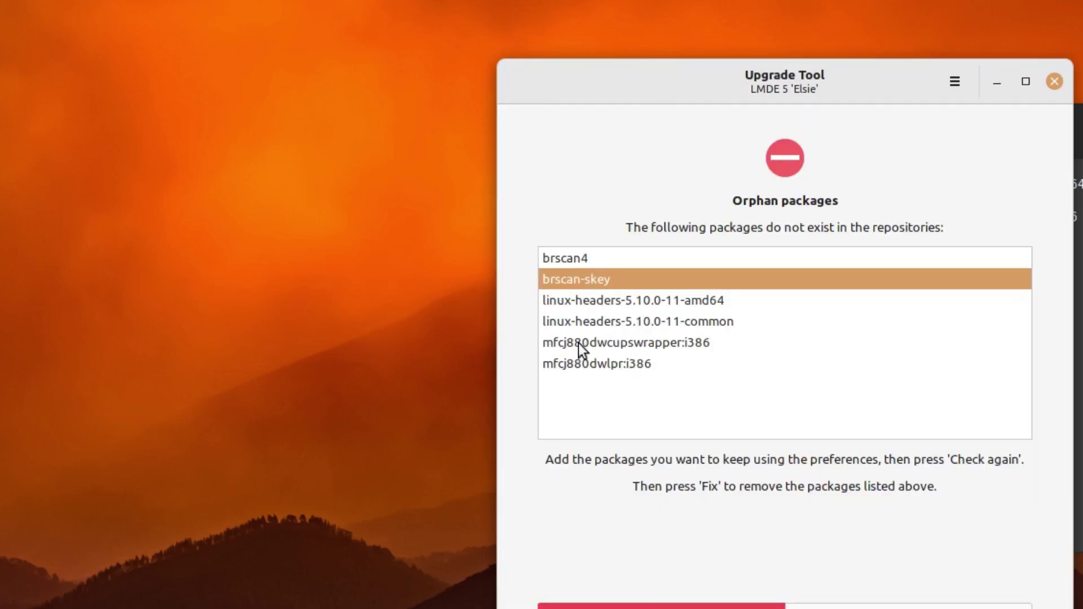
{"action": "left_click", "coordinate": [617, 343]}
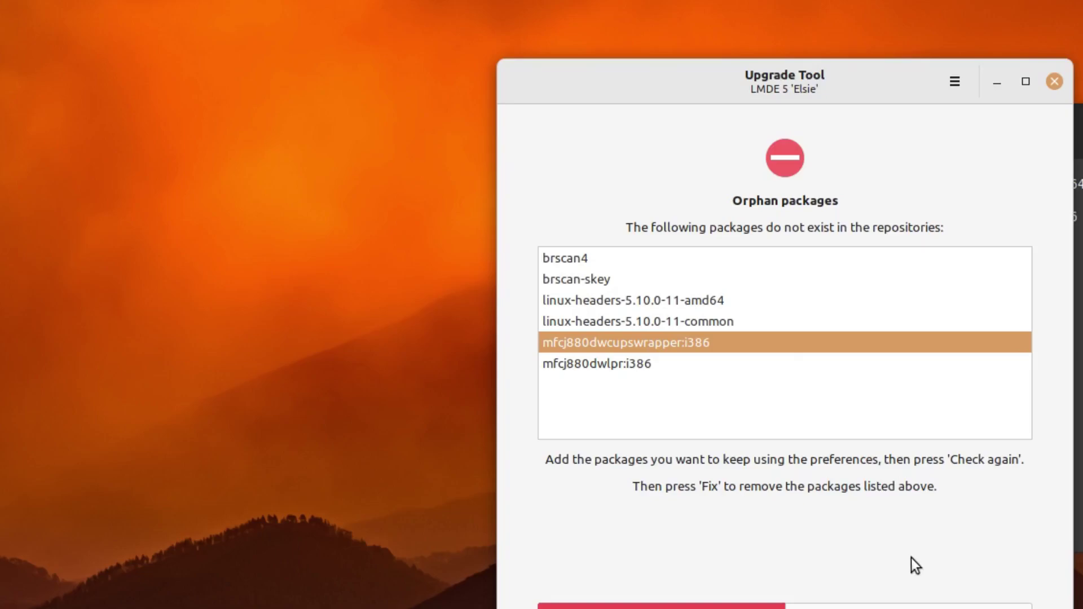
{"action": "left_click", "coordinate": [807, 605]}
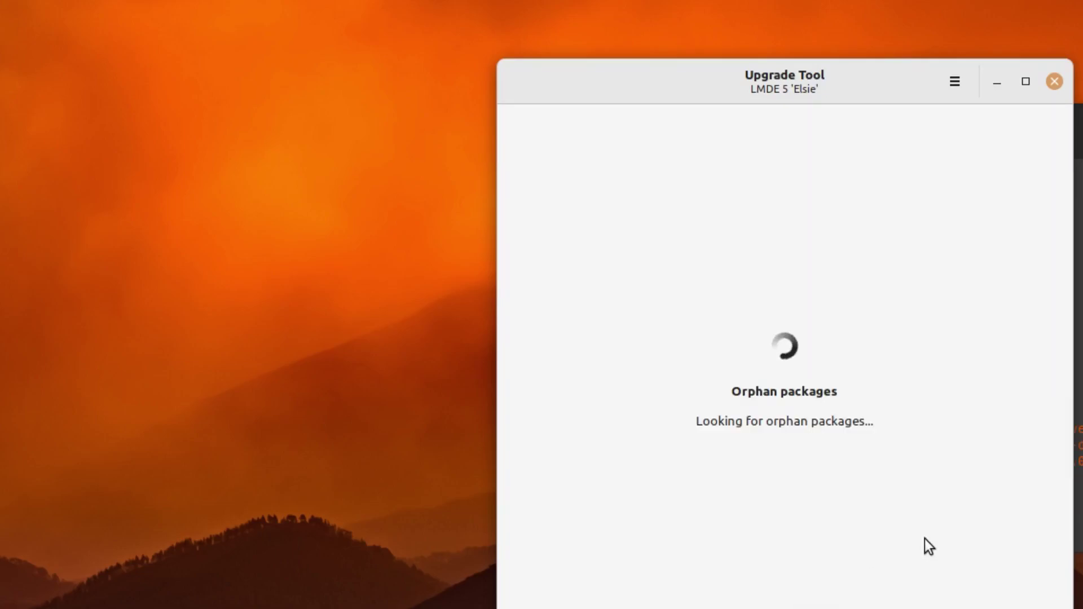
{"action": "left_click_drag", "start_coordinate": [818, 88], "coordinate": [257, 57]}
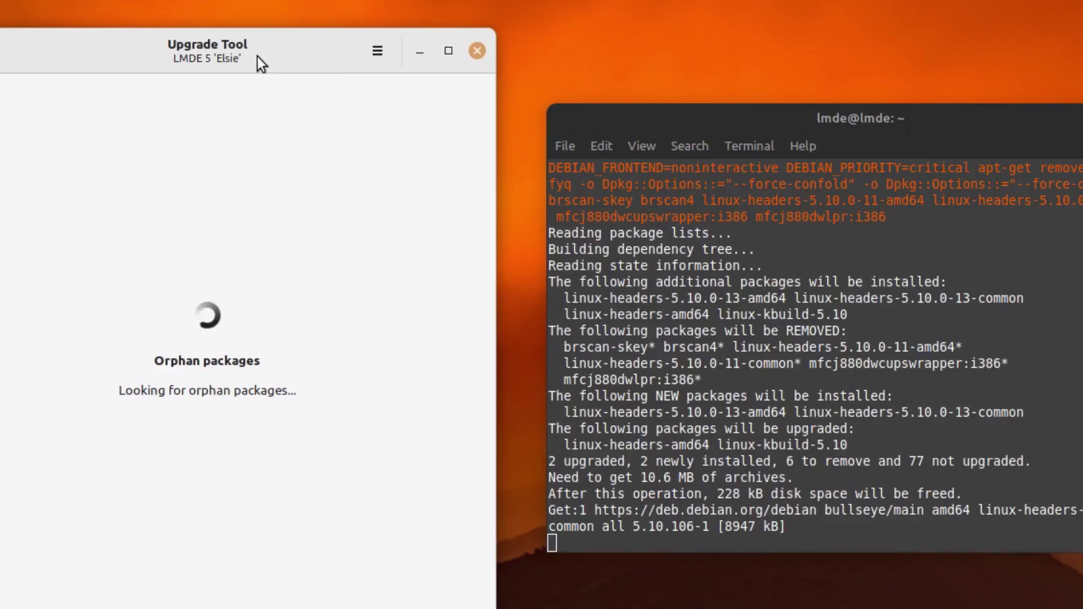
{"action": "left_click_drag", "start_coordinate": [323, 45], "coordinate": [666, 73]}
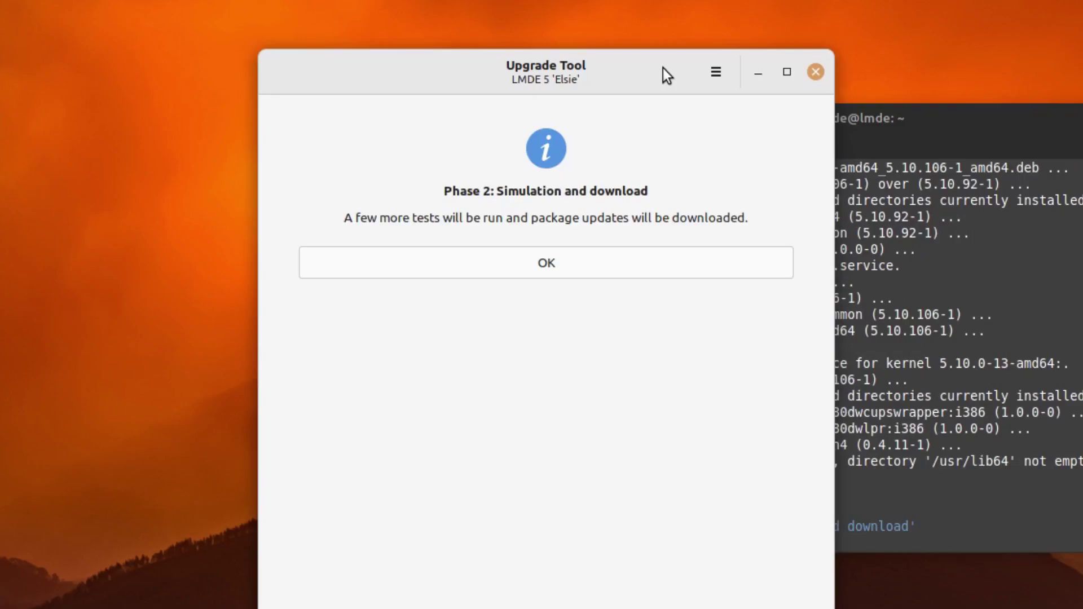
Begin Phase 2 and run the simulation: 77 packages updated, 1 added, 297.0 MB download.
{"action": "left_click", "coordinate": [538, 257]}
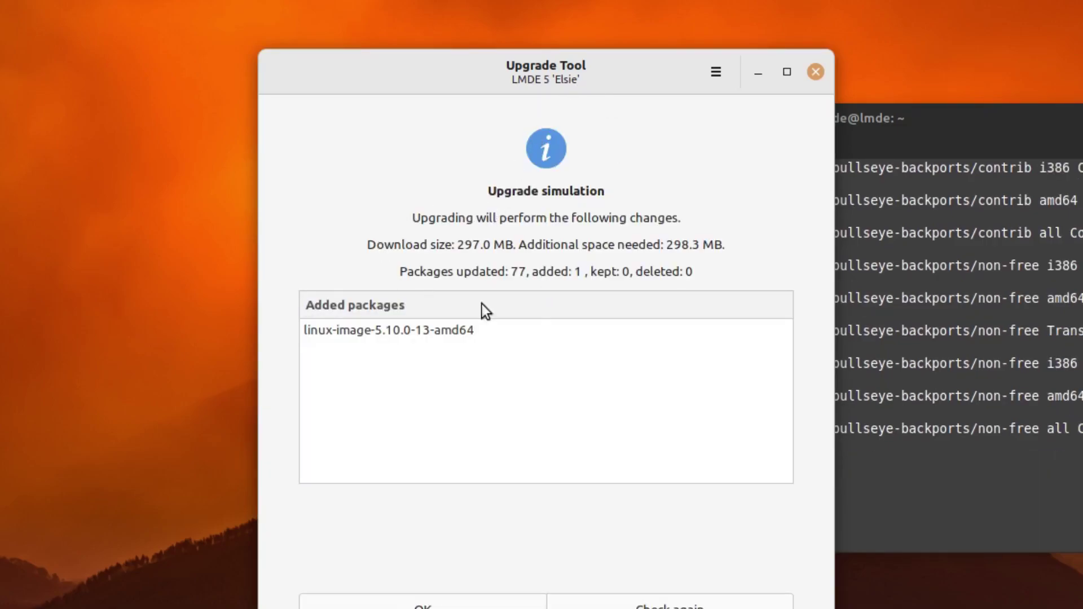
Accept the simulation adding linux-image-5.10.0-13-amd64 and download the packages.
{"action": "left_click", "coordinate": [396, 330]}
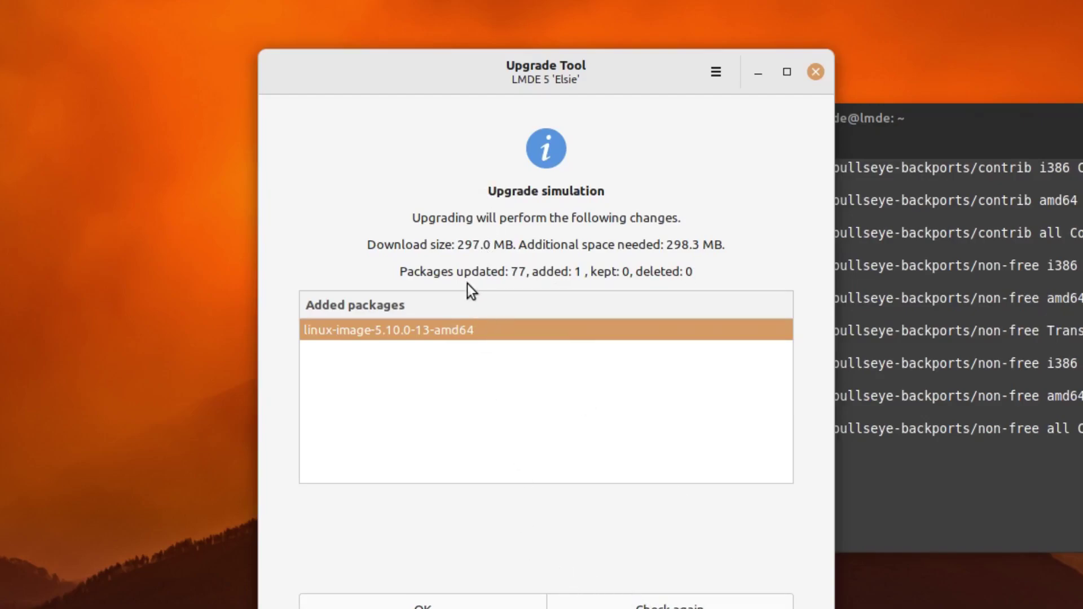
{"action": "left_click", "coordinate": [478, 606]}
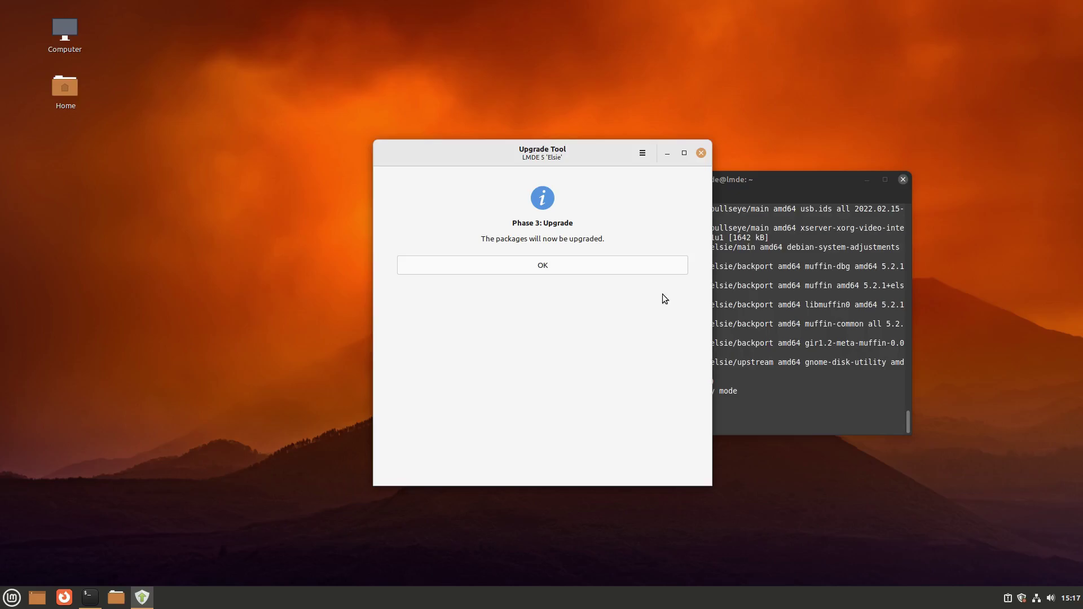
Start Phase 3 and upgrade the packages until the tool reports success.
{"action": "left_click", "coordinate": [536, 266]}
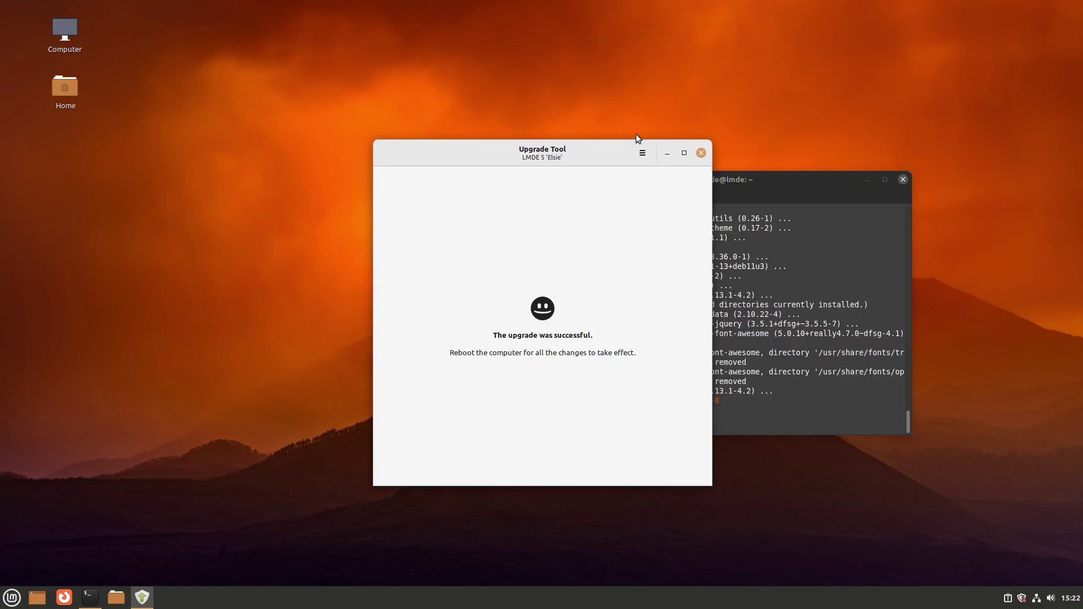
Close the finished Upgrade Tool window and then the terminal window.
{"action": "left_click", "coordinate": [702, 154]}
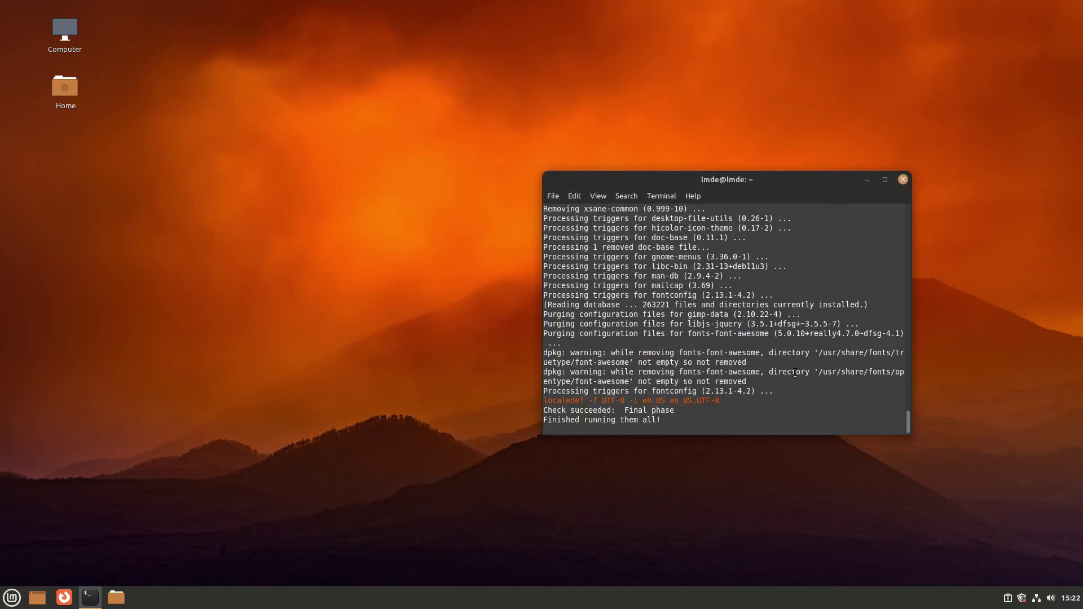
{"action": "left_click", "coordinate": [903, 180]}
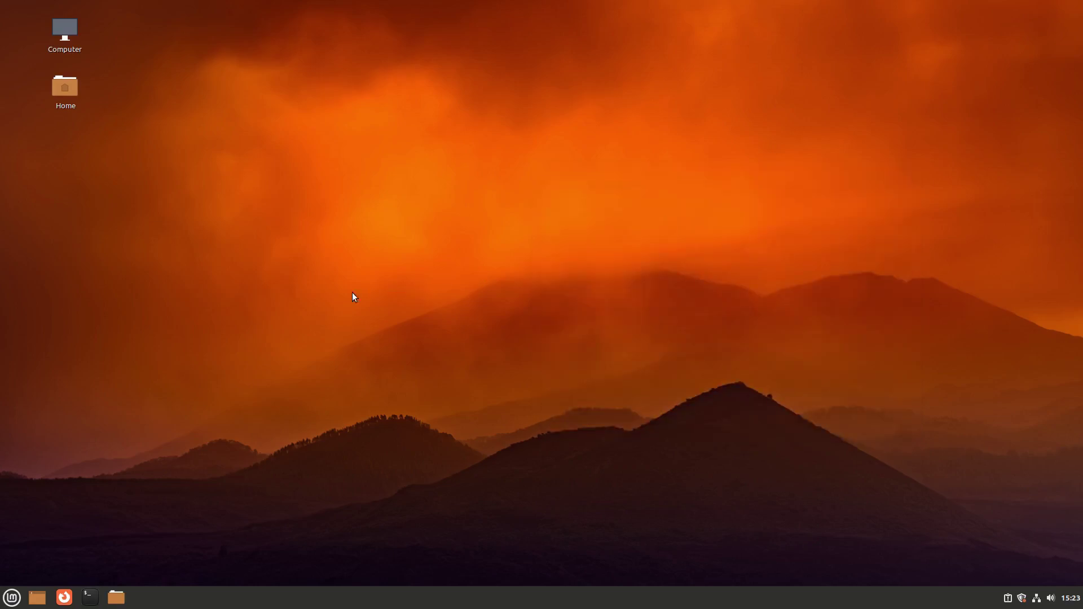
Restart the computer from the Menu's Session dialog, then open a new terminal after reboot.
{"action": "left_click", "coordinate": [12, 597]}
{"action": "left_click", "coordinate": [24, 519]}
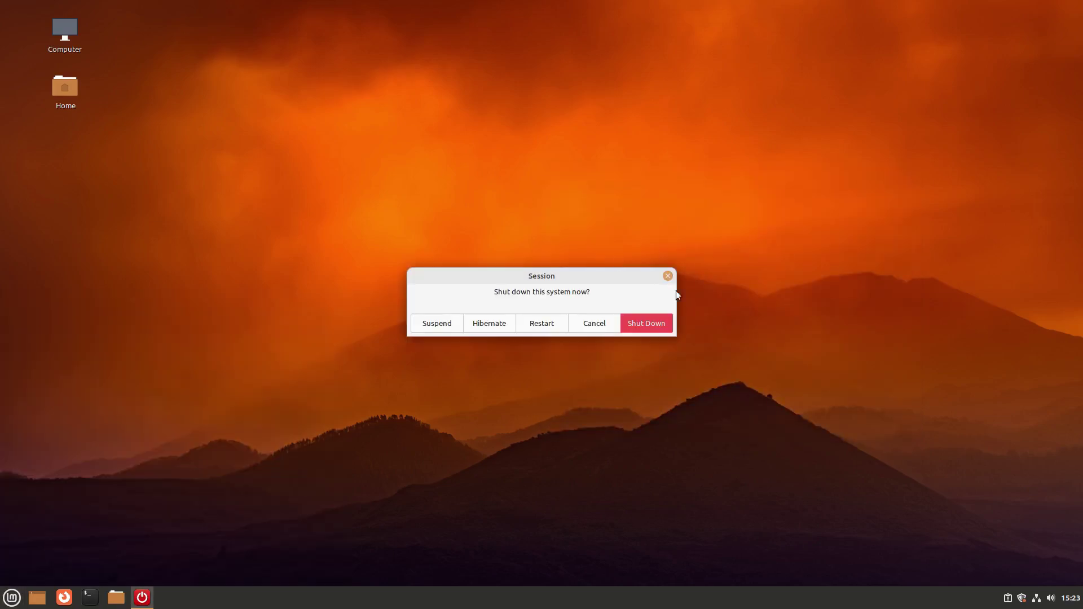
{"action": "left_click", "coordinate": [537, 327]}
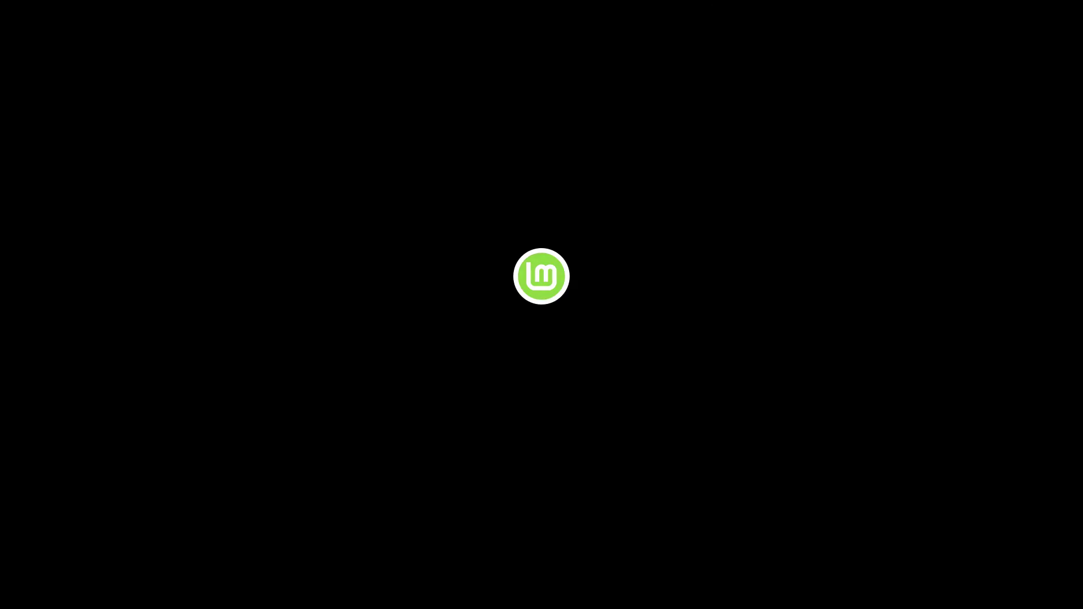
{"action": "left_click", "coordinate": [89, 602]}
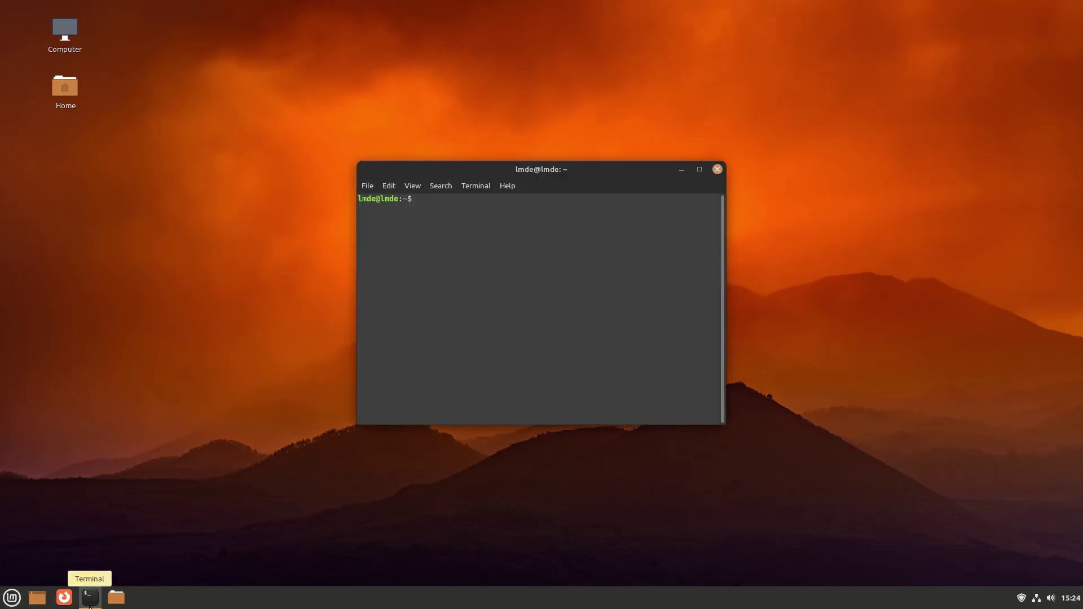